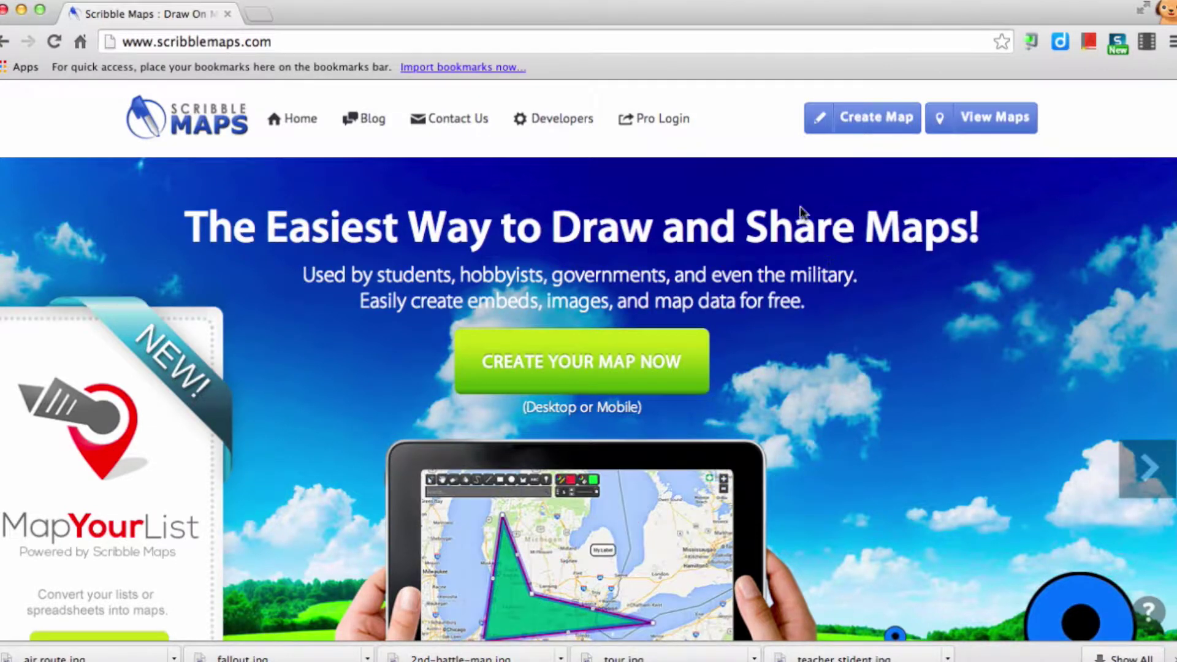
- Create a new map from the Scribble Maps home page to open the editor
{"action": "left_click", "coordinate": [878, 126]}
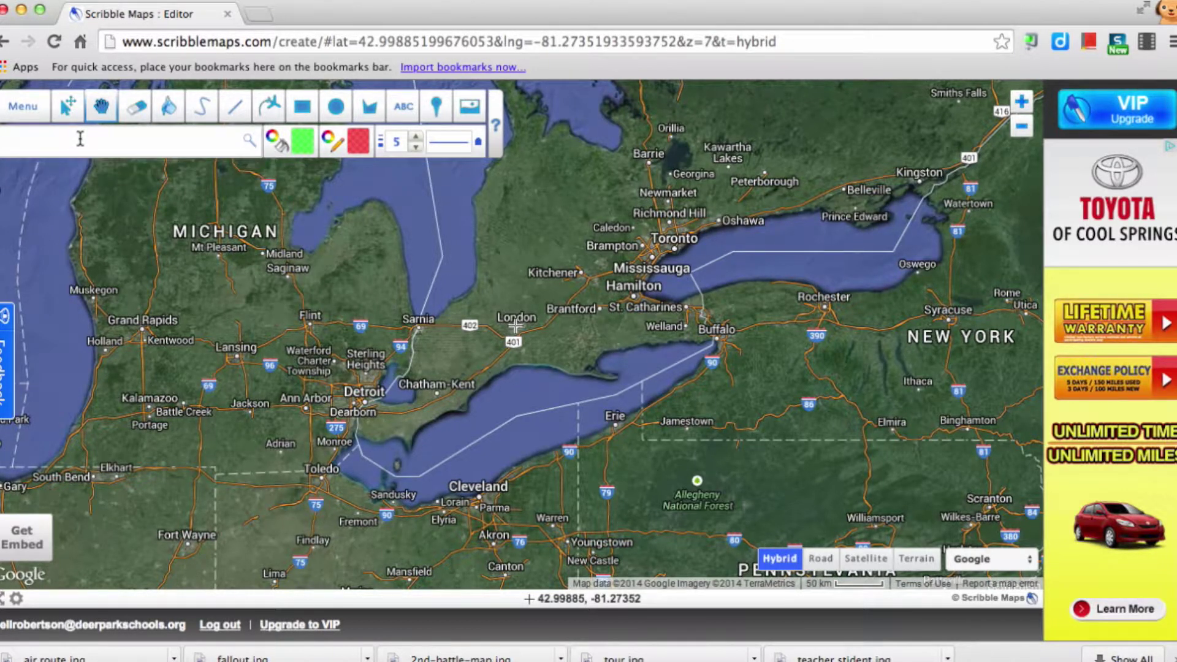
- Go to 'deer park, ny', dismiss its popup, and zoom in three levels on Long Island
{"action": "type", "text": "deer park, ny"}
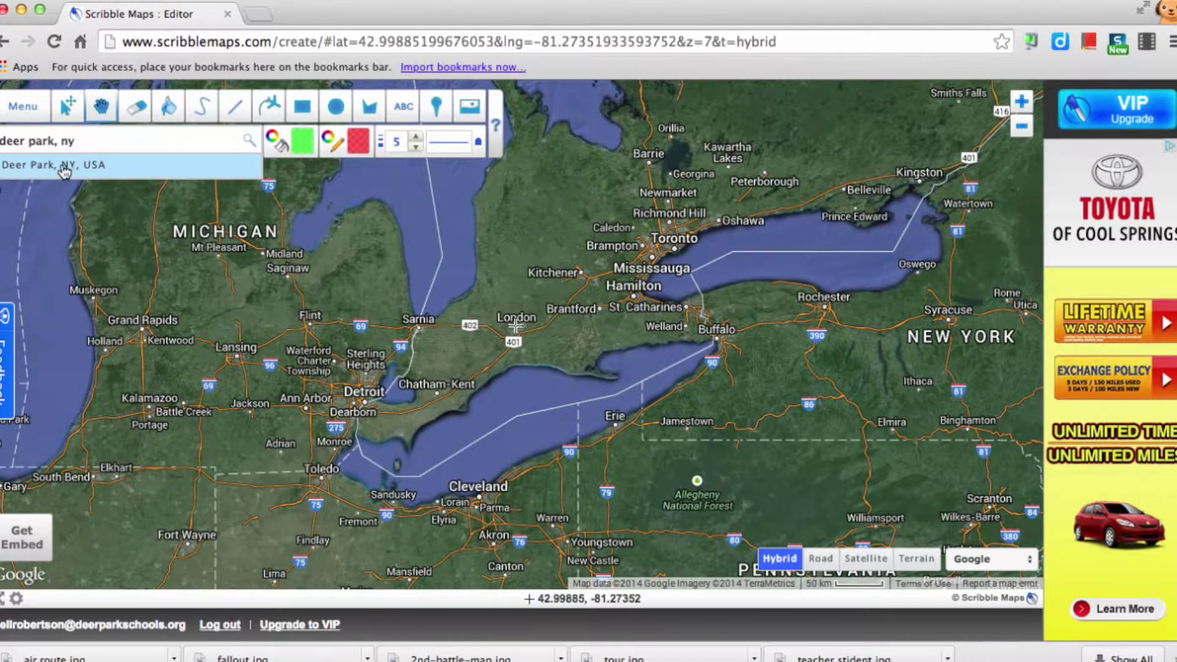
{"action": "left_click", "coordinate": [67, 170]}
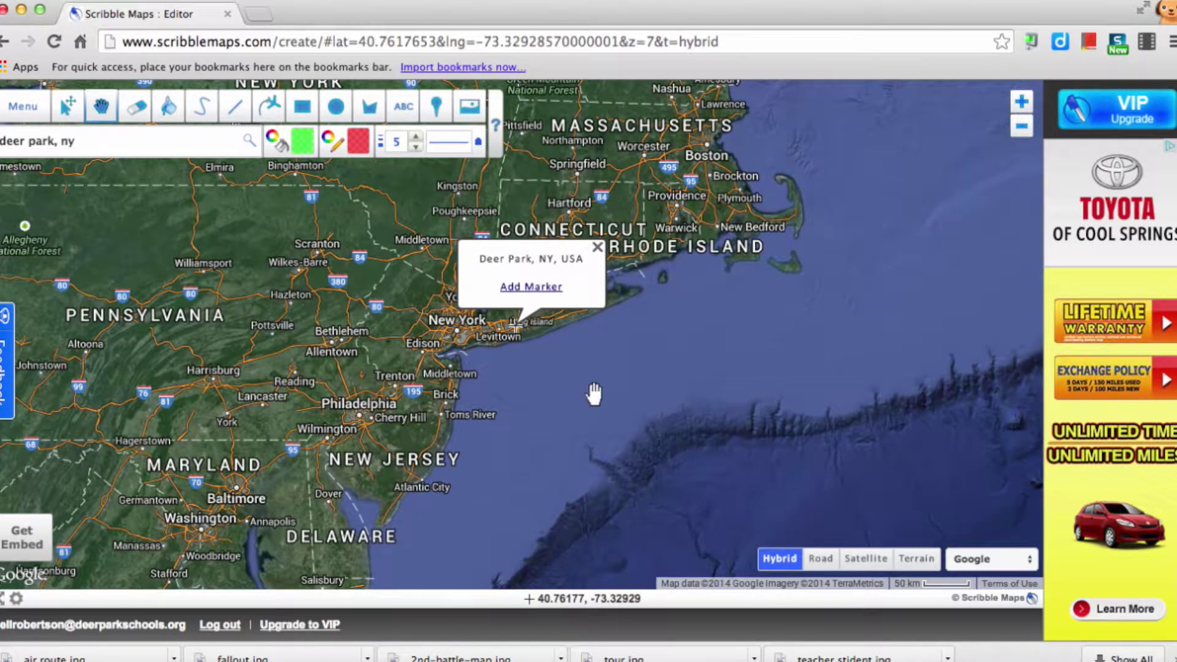
{"action": "left_click", "coordinate": [597, 247]}
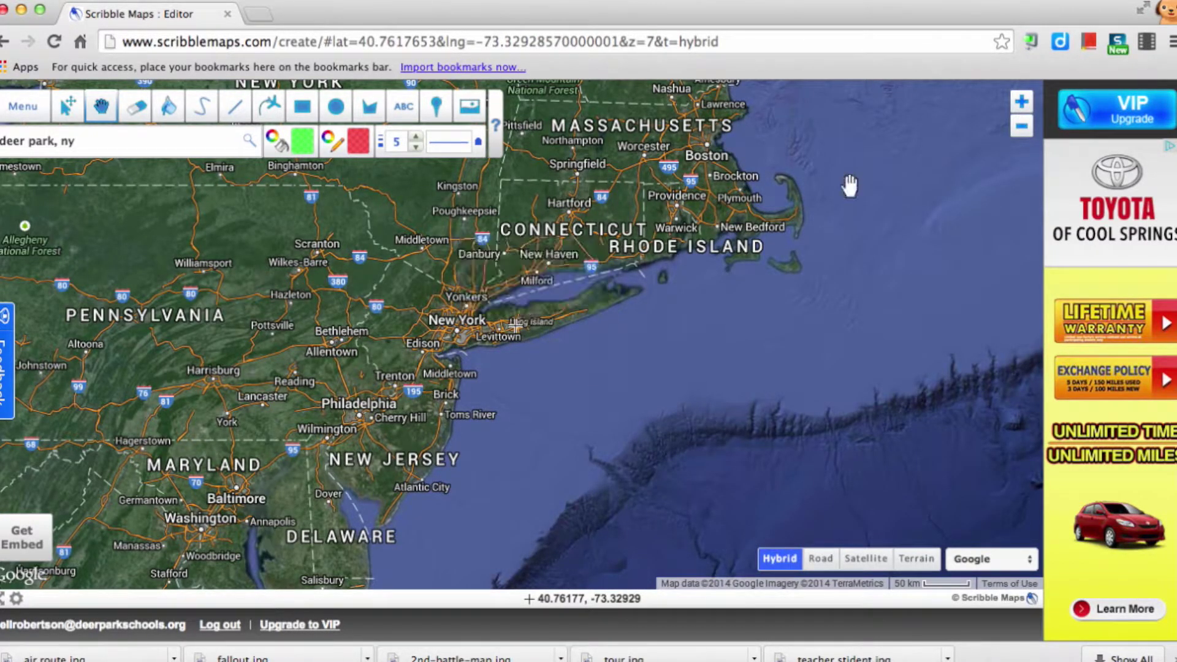
{"action": "left_click", "coordinate": [1021, 102]}
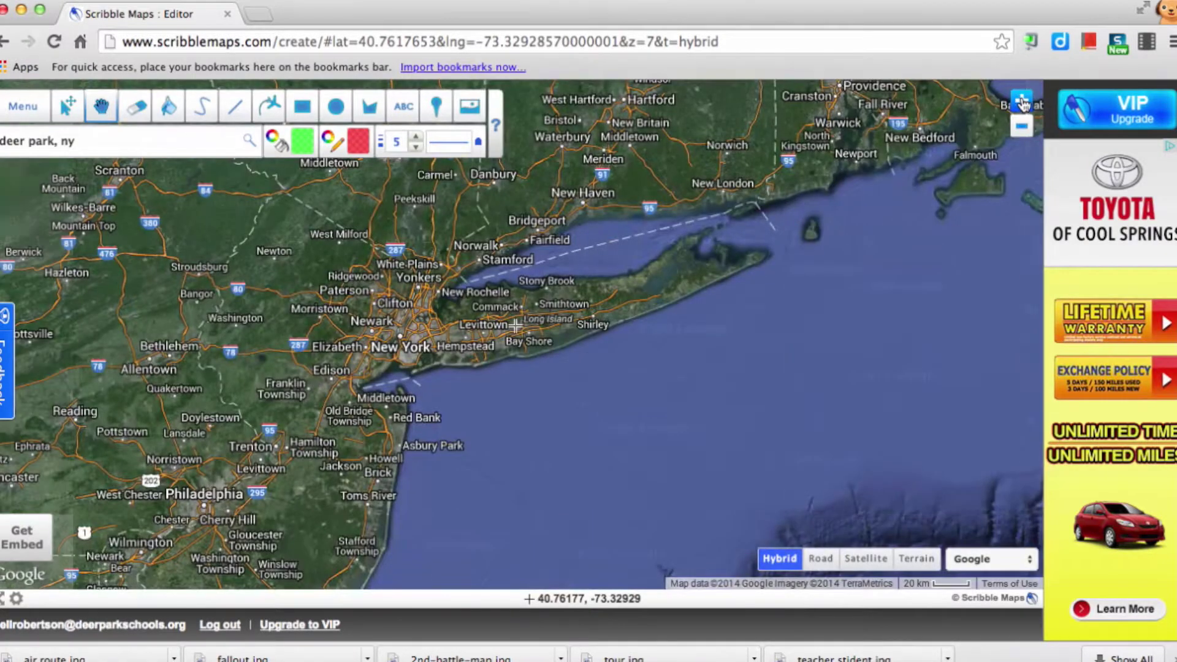
{"action": "left_click", "coordinate": [1021, 102]}
{"action": "left_click", "coordinate": [1021, 102]}
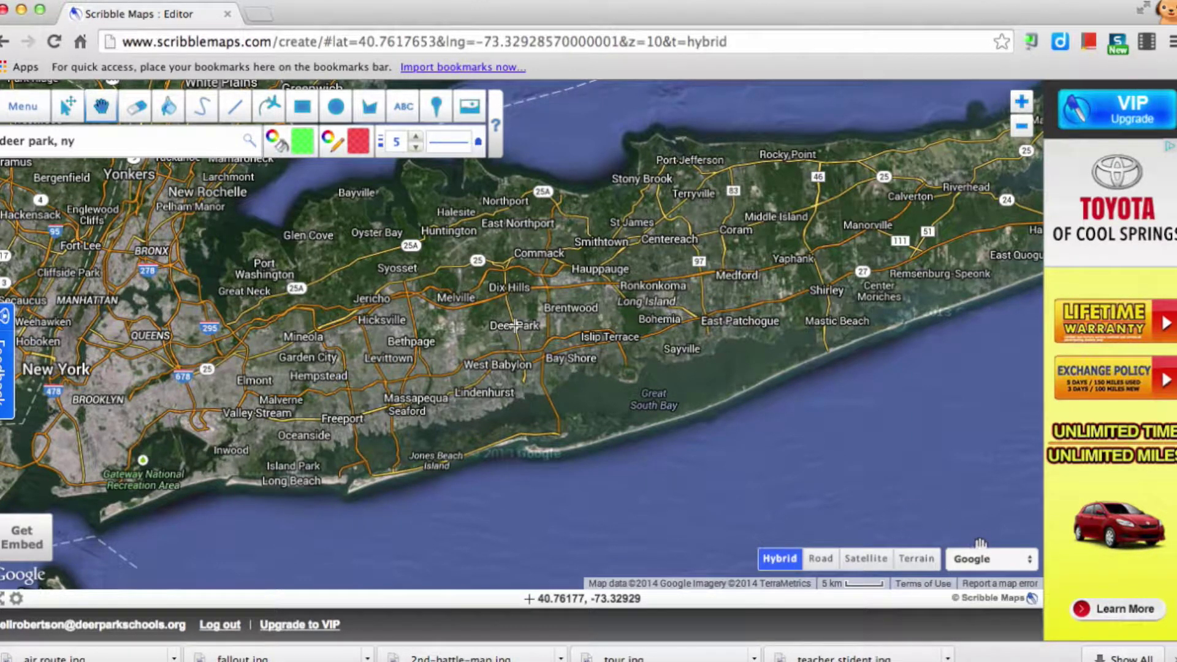
- Switch the provider to MapBox, preview Afternoon, Comic, Light, Contrast and Pencil, then apply Leaf
{"action": "left_click", "coordinate": [976, 559]}
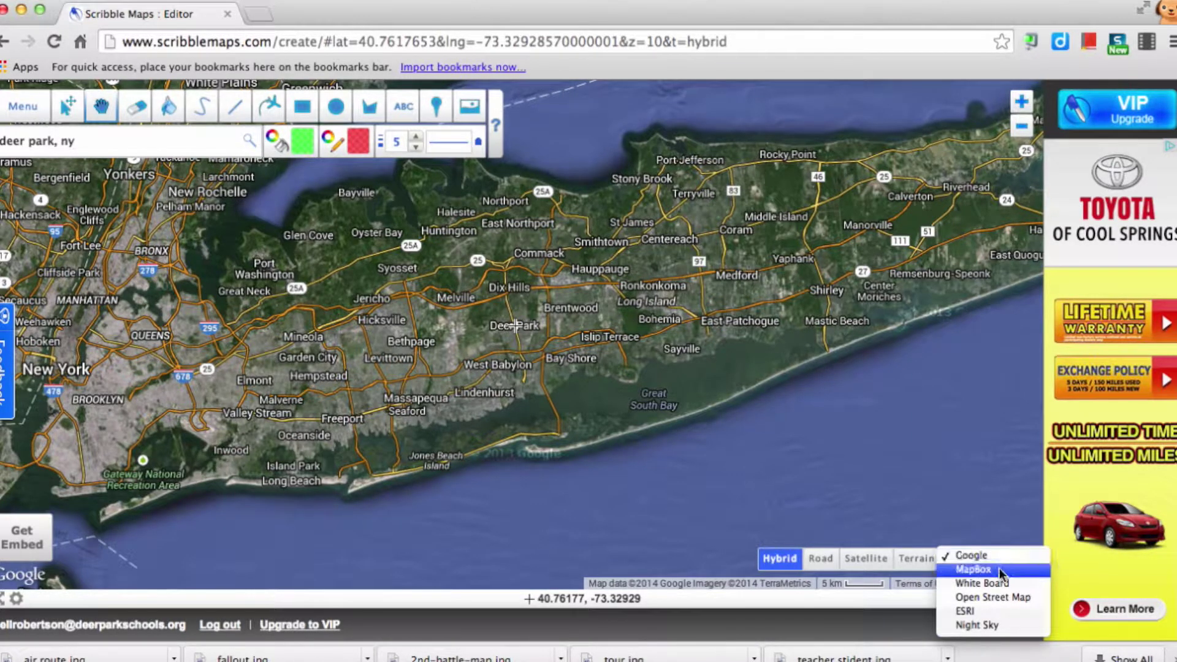
{"action": "left_click", "coordinate": [998, 569]}
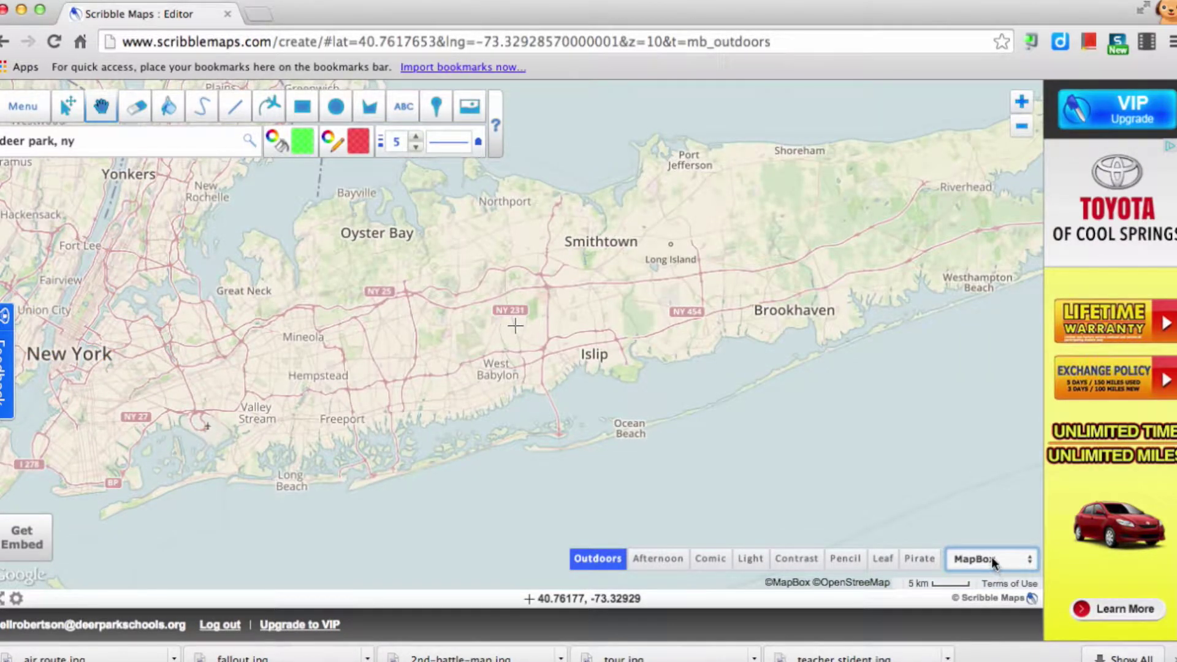
{"action": "left_click", "coordinate": [659, 563]}
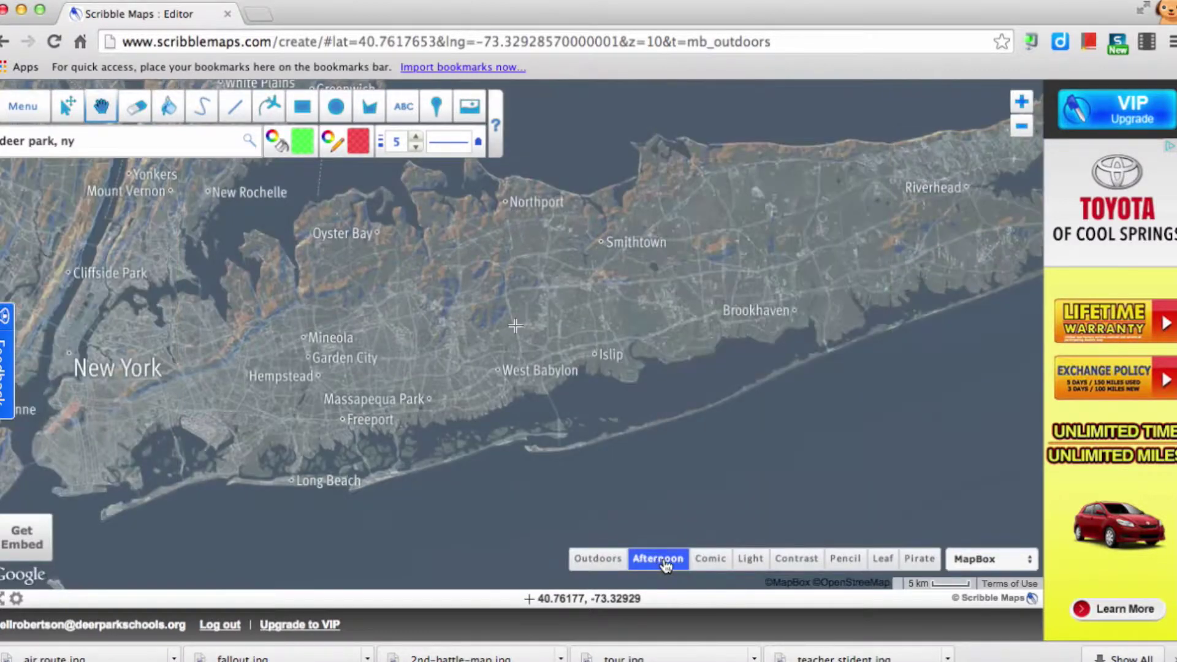
{"action": "left_click", "coordinate": [712, 563]}
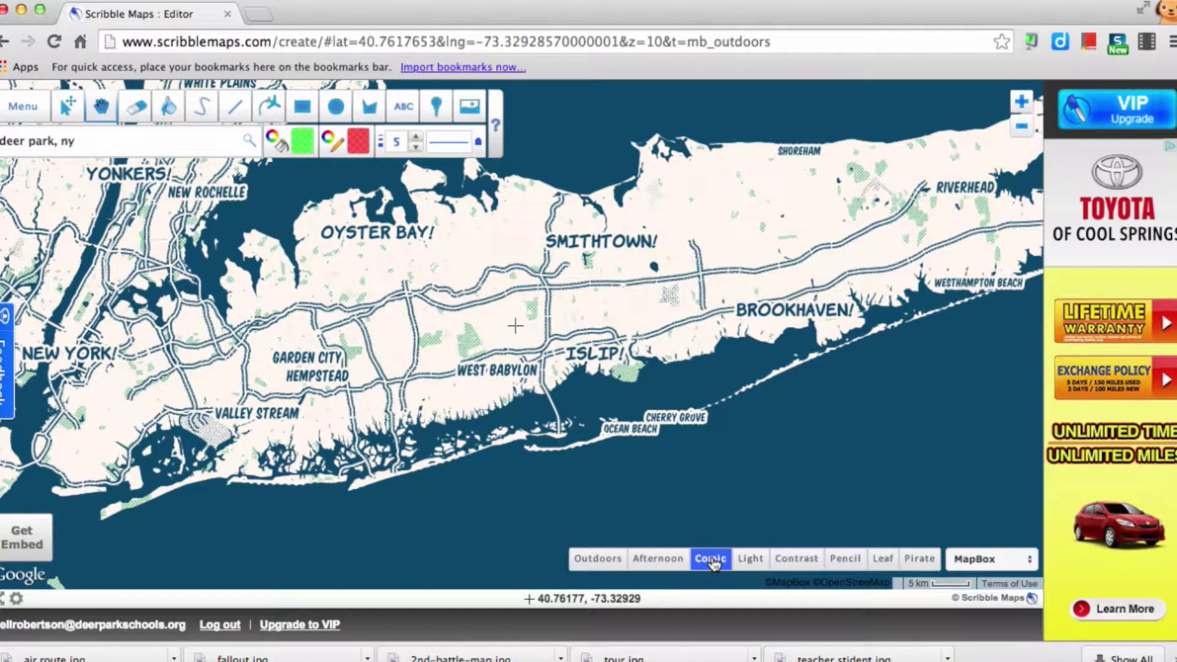
{"action": "left_click", "coordinate": [749, 559]}
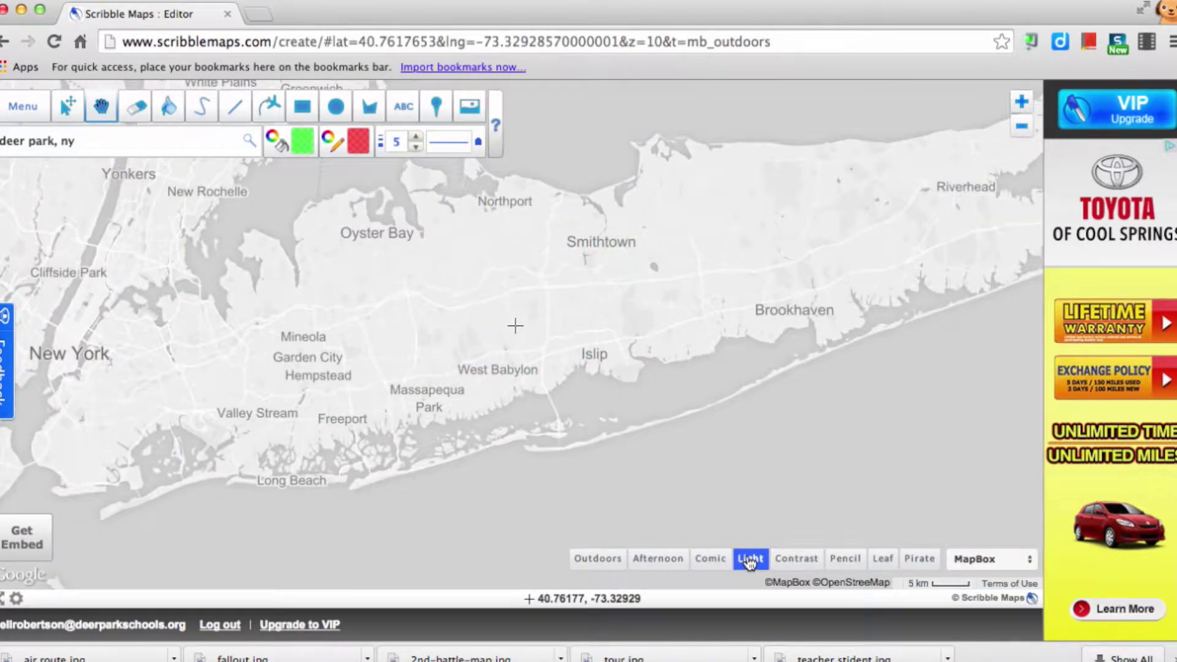
{"action": "left_click", "coordinate": [796, 559]}
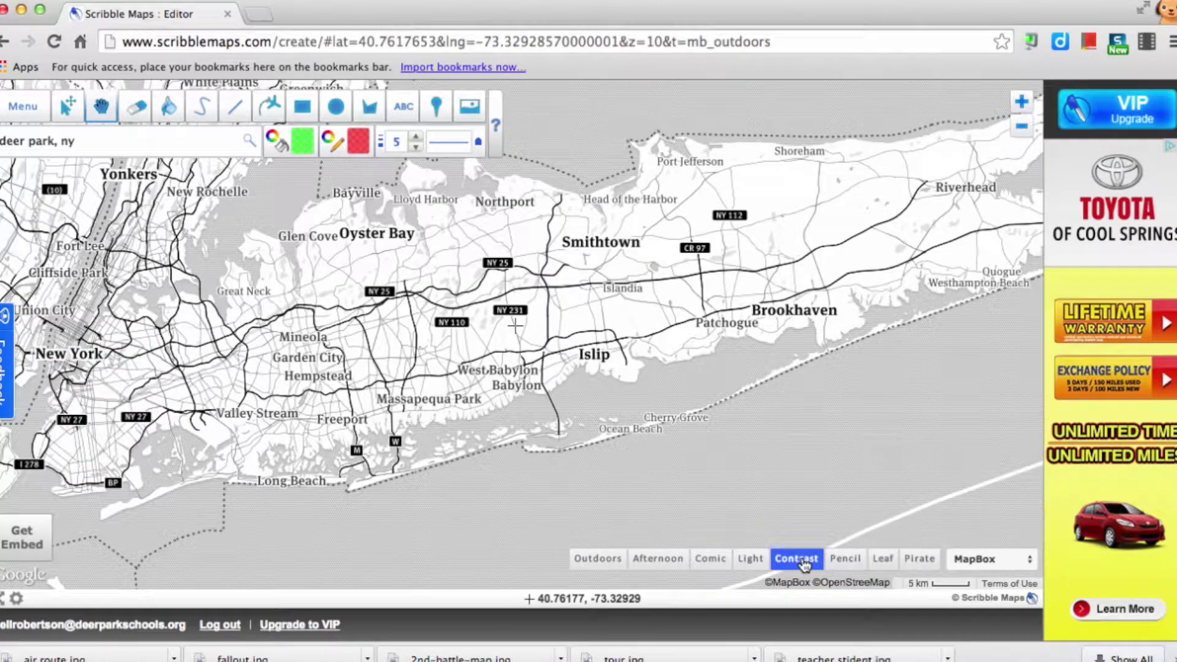
{"action": "left_click", "coordinate": [843, 559]}
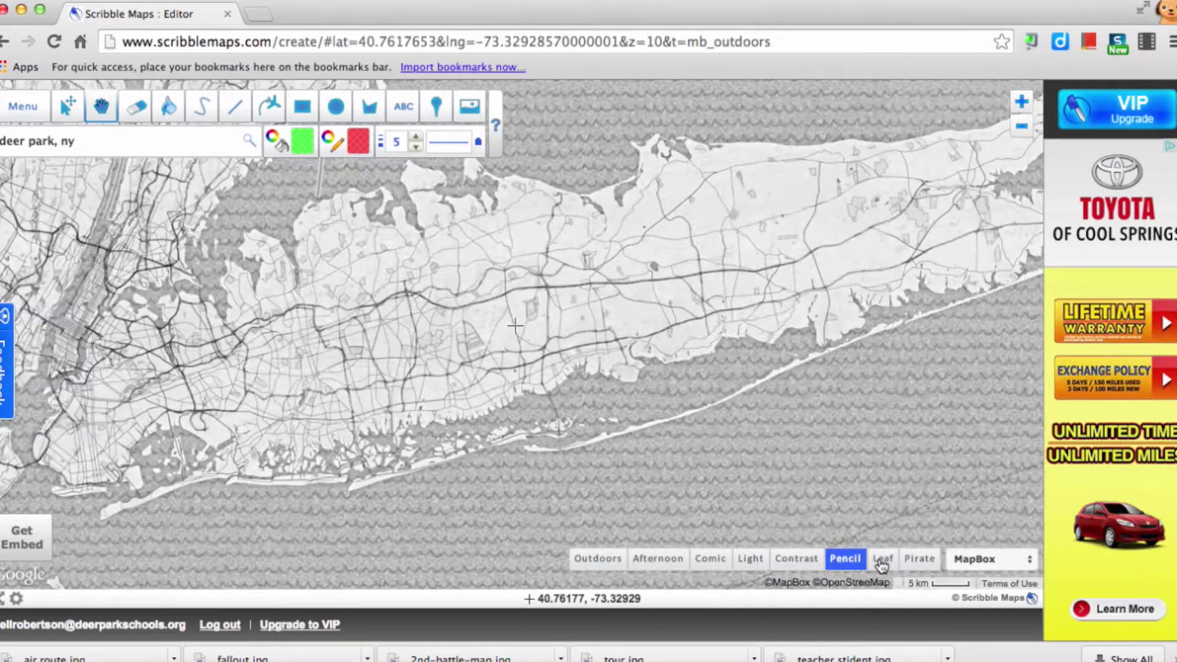
{"action": "left_click", "coordinate": [883, 559]}
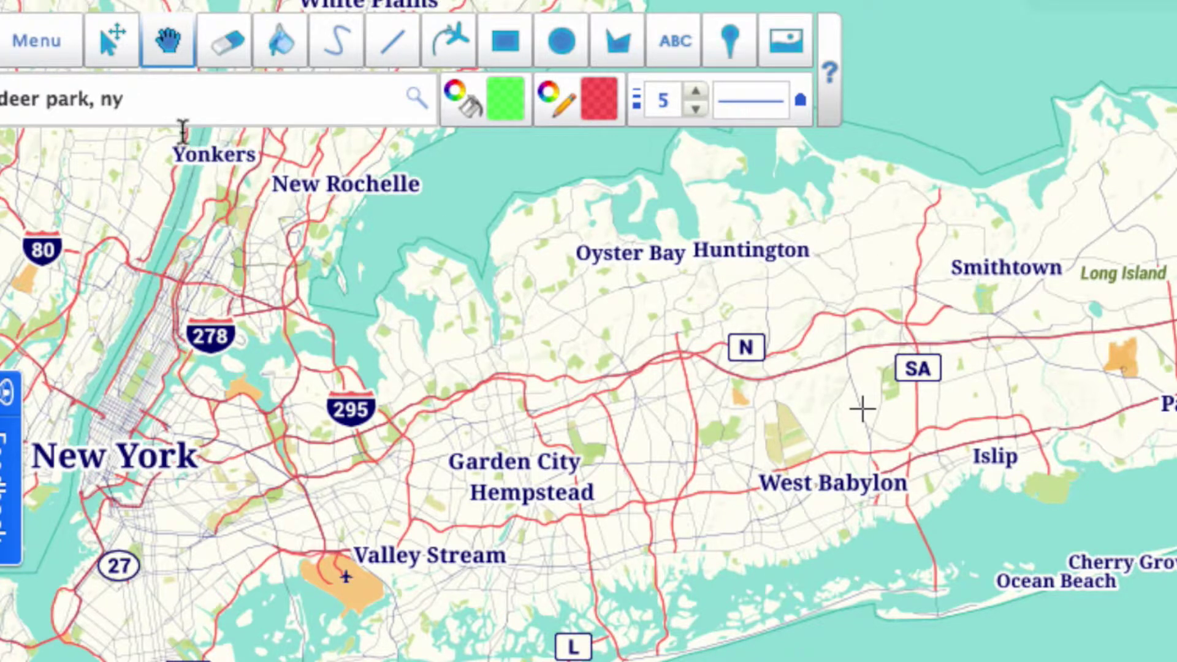
{"action": "left_click", "coordinate": [36, 43]}
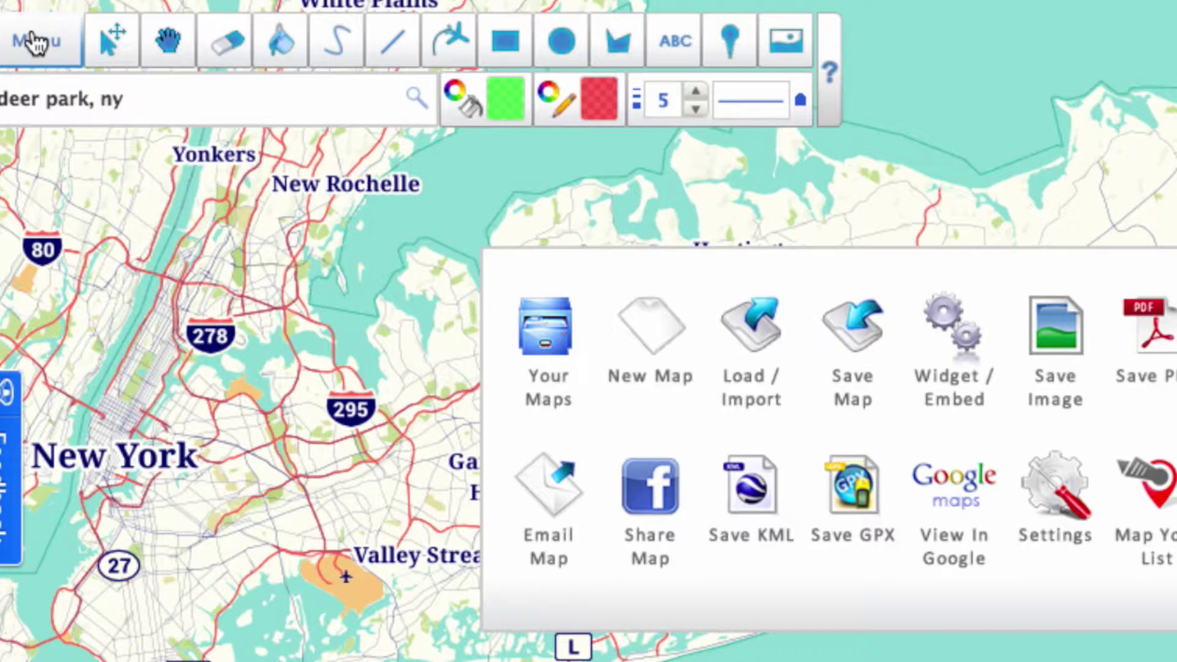
{"action": "left_click", "coordinate": [36, 43]}
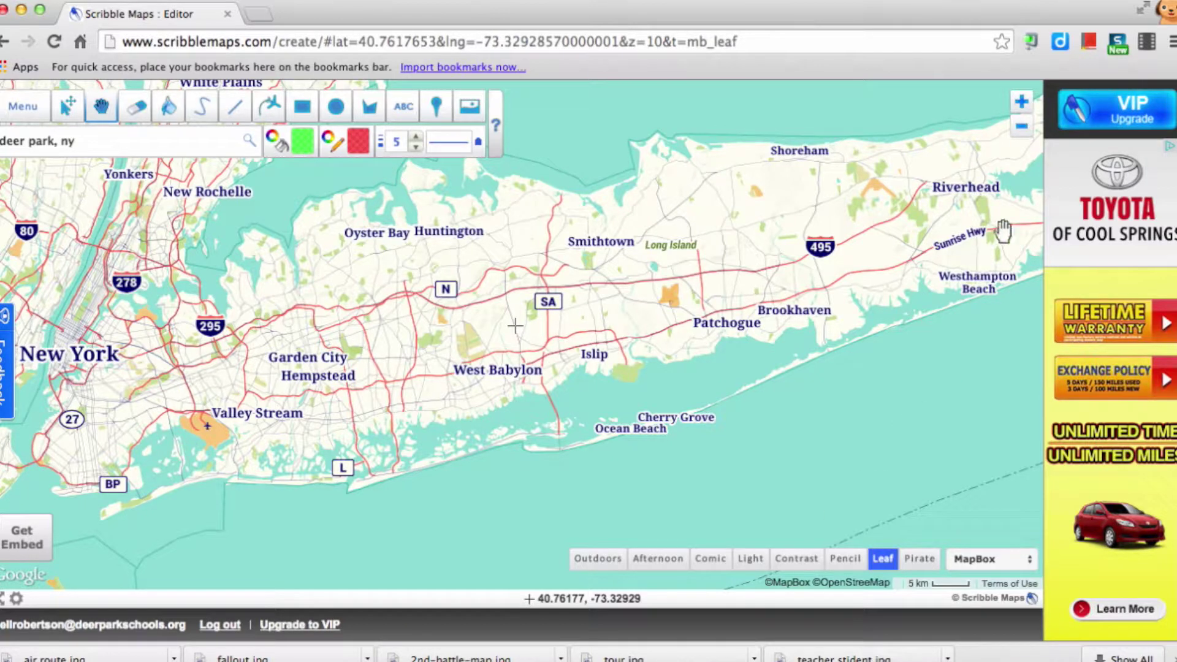
- Zoom in twice, search a pasted Deer Park street address, and close its pop-up
{"action": "left_click", "coordinate": [1021, 105]}
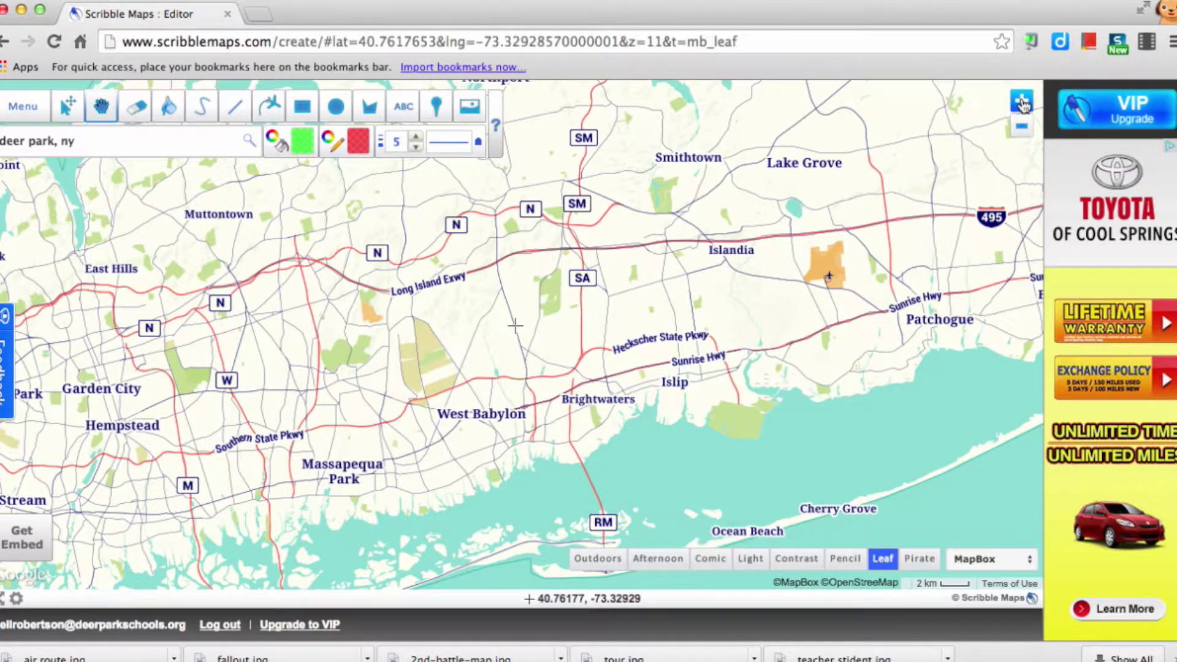
{"action": "left_click", "coordinate": [1021, 105]}
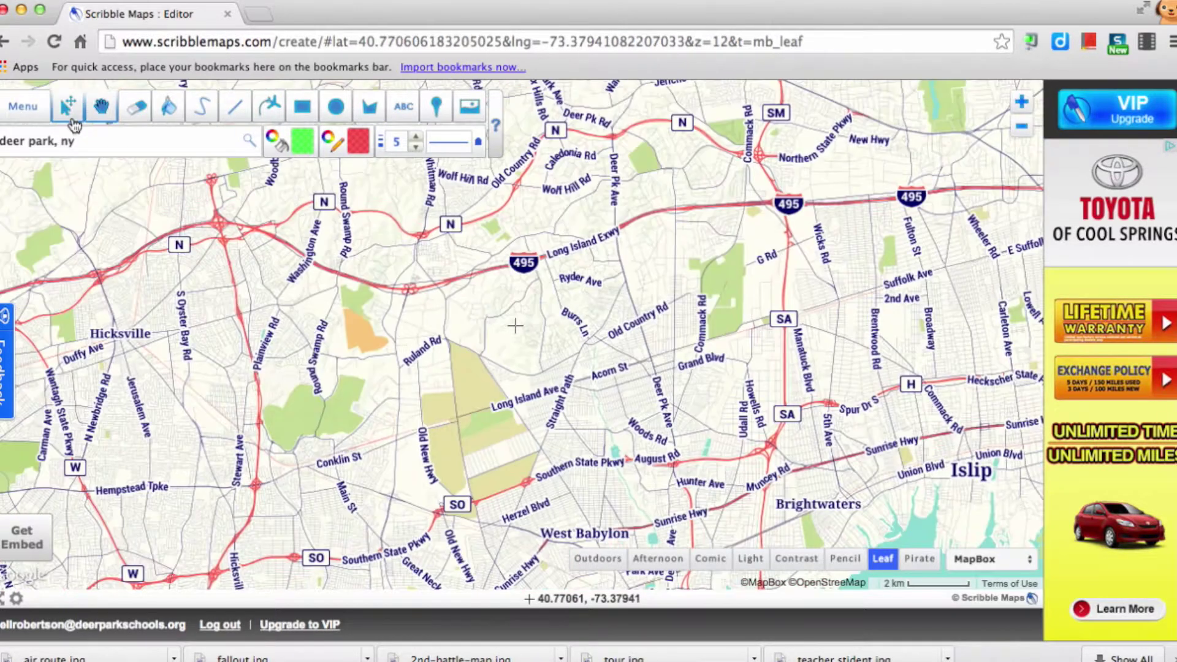
{"action": "left_click_drag", "start_coordinate": [89, 139], "coordinate": [1, 141]}
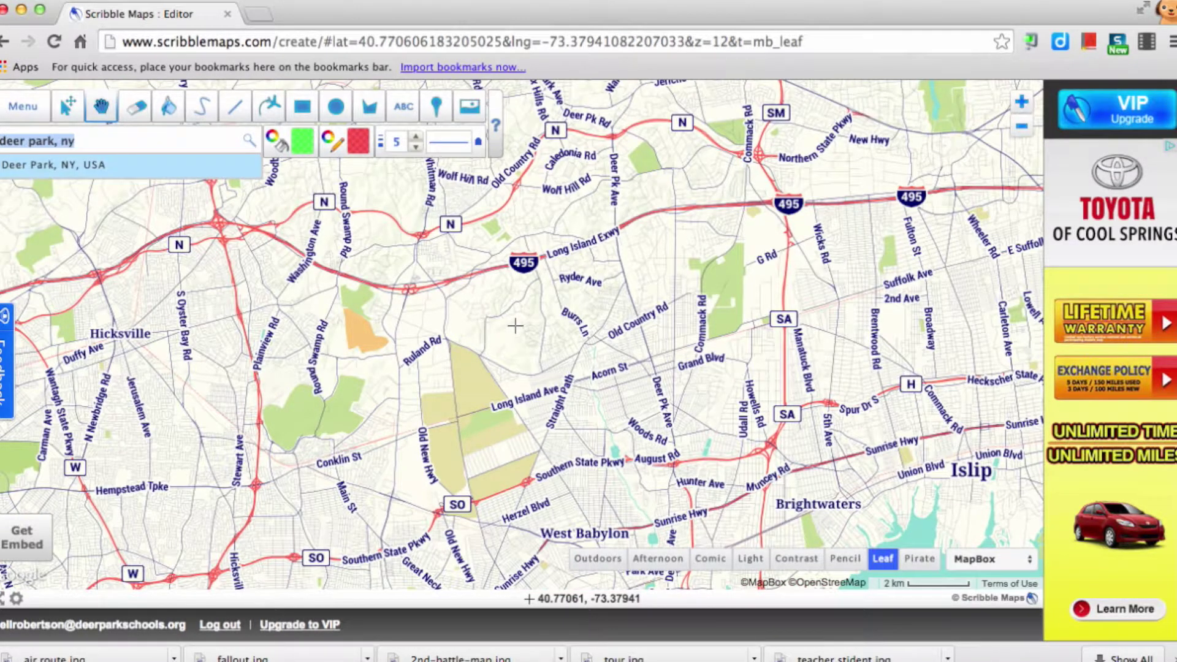
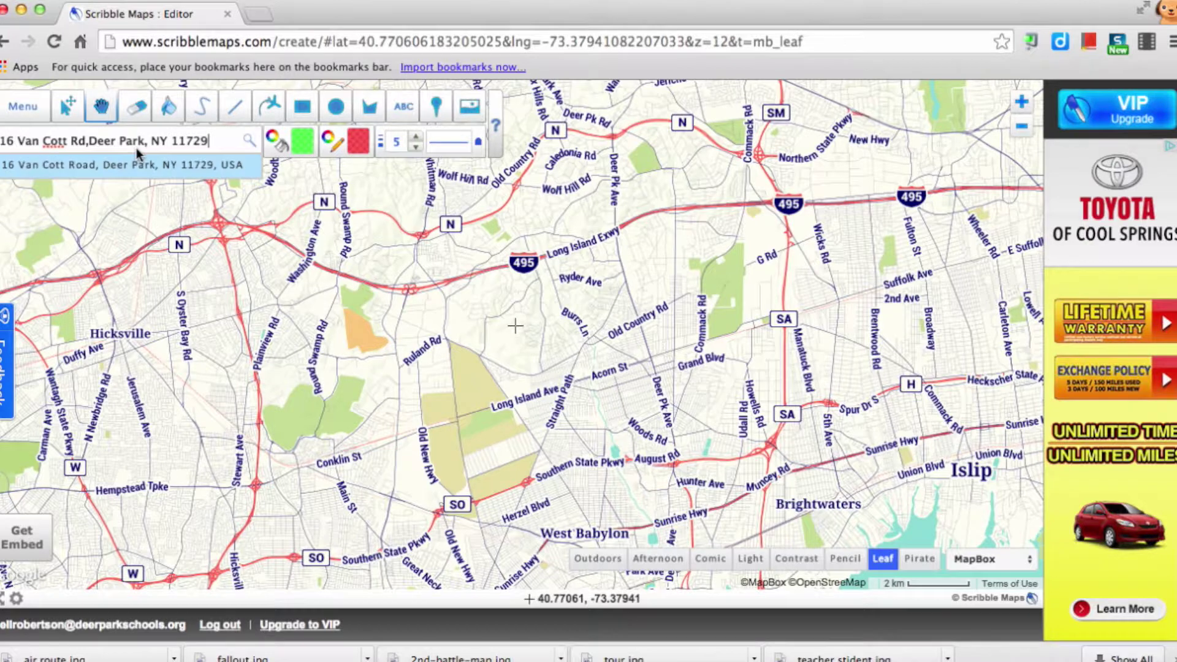
{"action": "key", "text": "Return"}
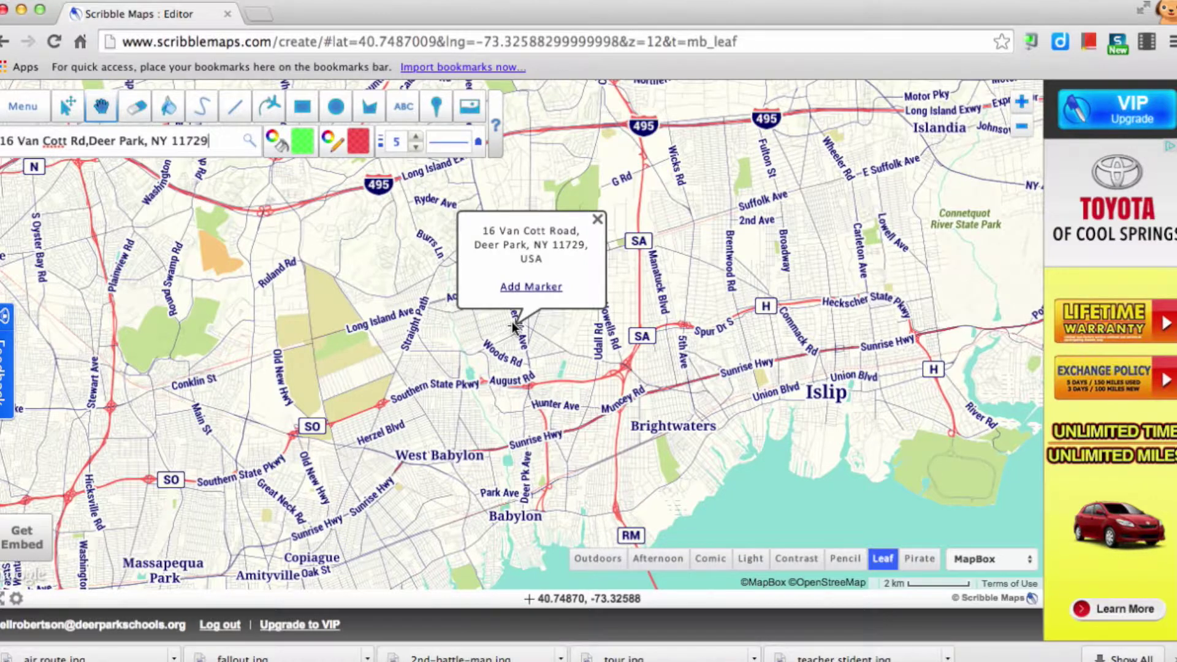
{"action": "scroll", "coordinate": [517, 322], "scroll_direction": "up", "scroll_amount": 1}
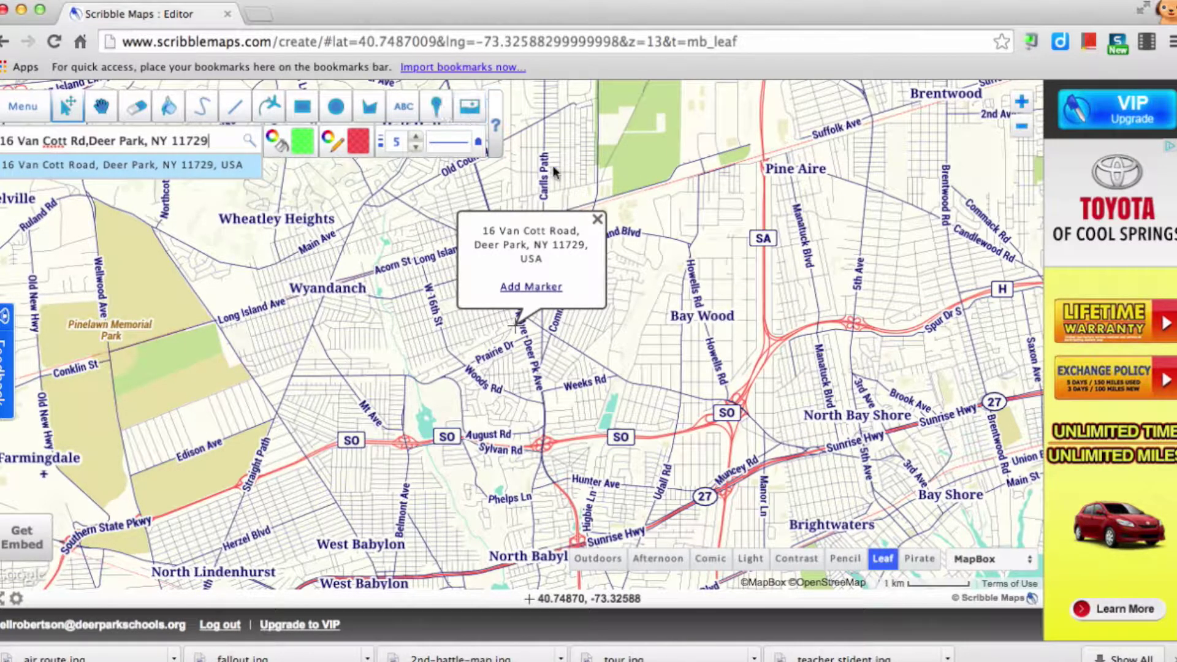
{"action": "left_click", "coordinate": [598, 218]}
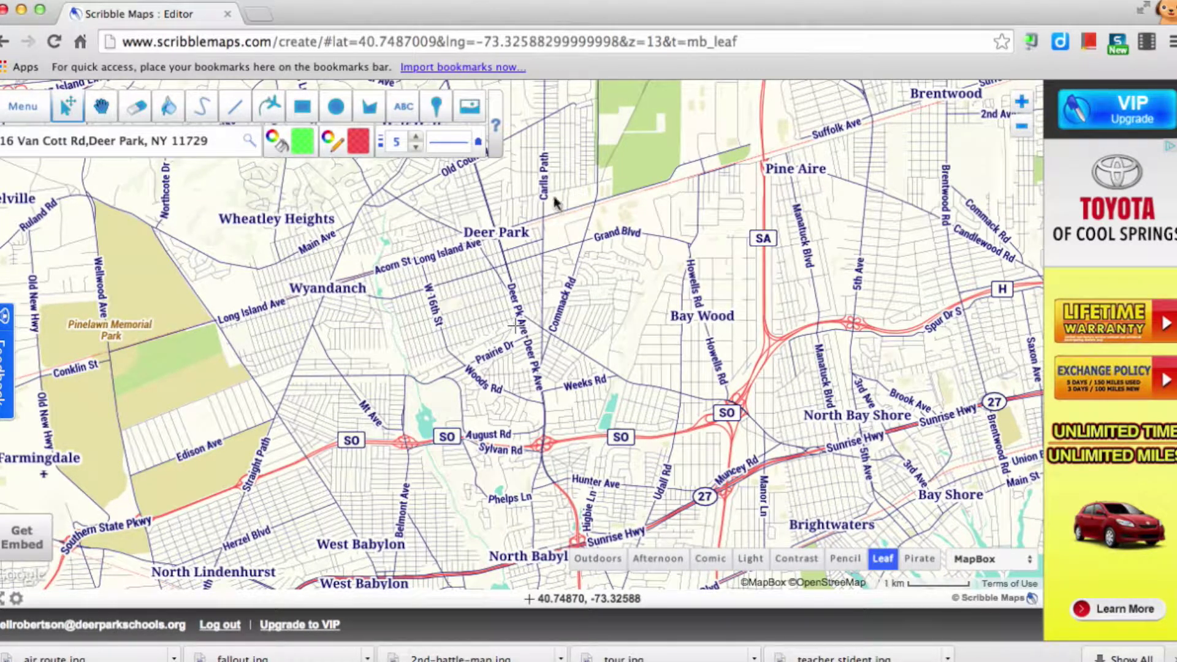
- Place a masked medical-worker marker near Deer Pk Ave and Prairie Dr
{"action": "left_click", "coordinate": [437, 109]}
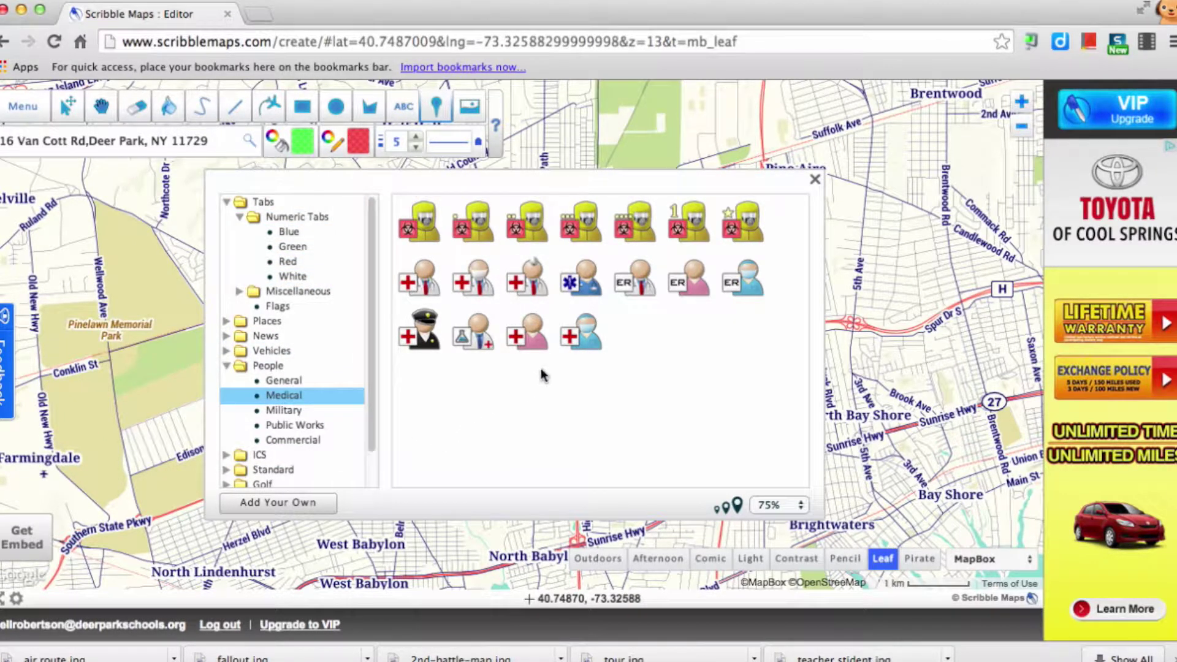
{"action": "left_click", "coordinate": [580, 333]}
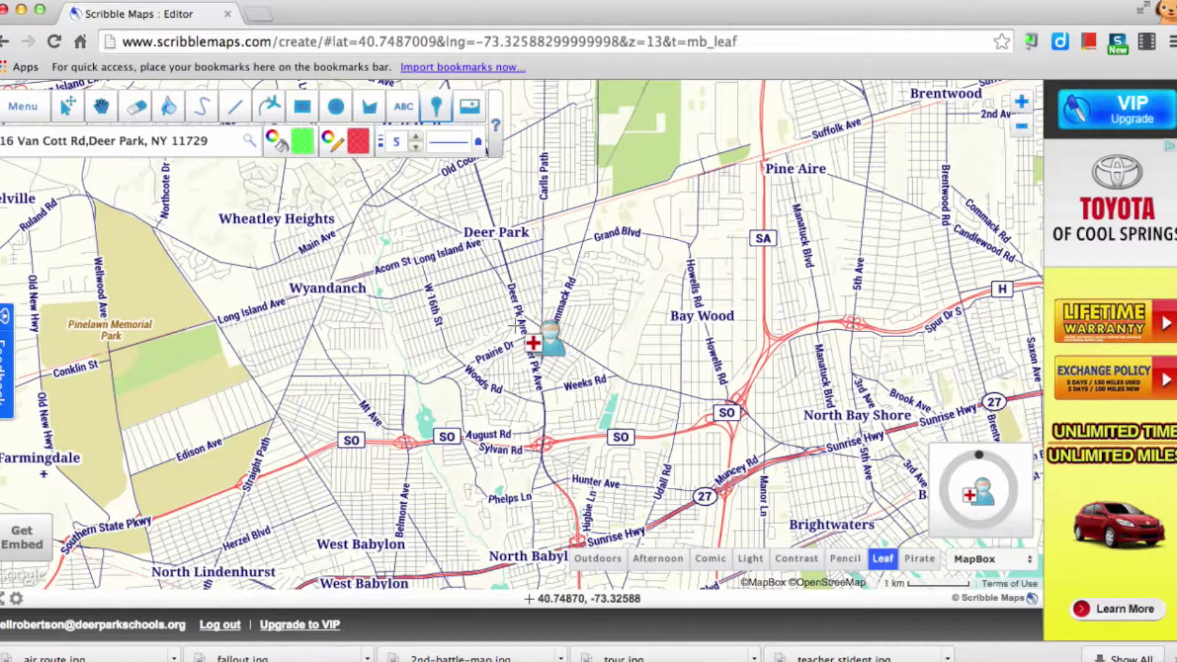
{"action": "left_click", "coordinate": [515, 324]}
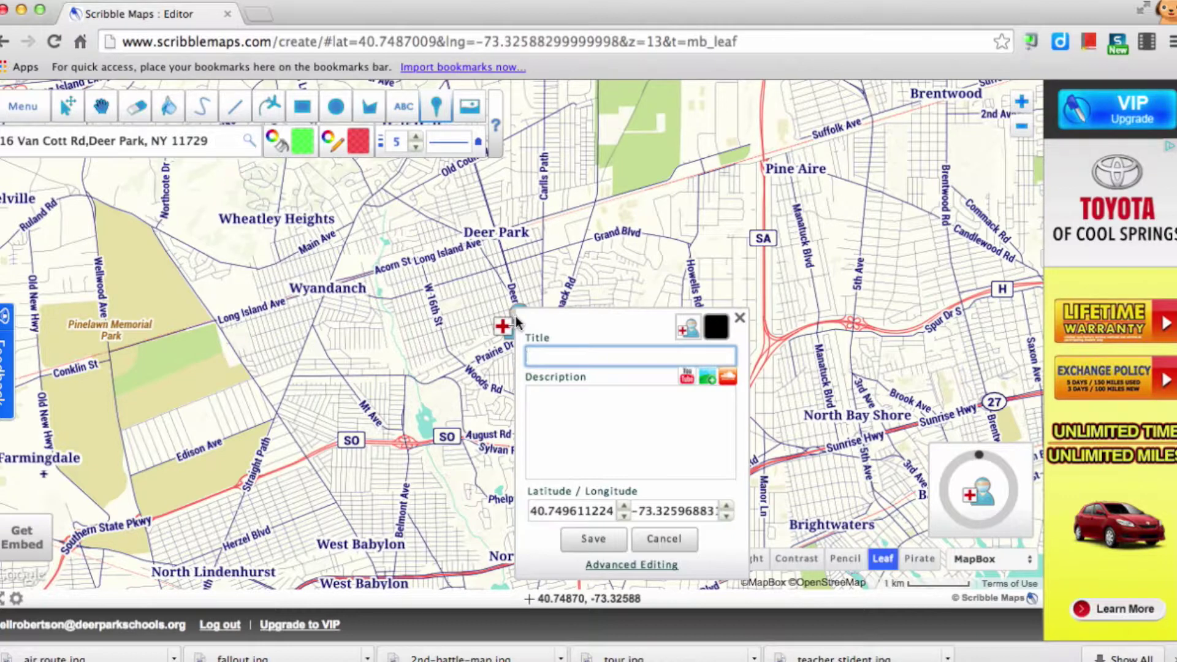
- Title the marker with the doctor's name, describe it 'Family doctor. / Has lat evening office hours', and save
{"action": "type", "text": "Dr. Johnson"}
{"action": "left_click", "coordinate": [533, 396]}
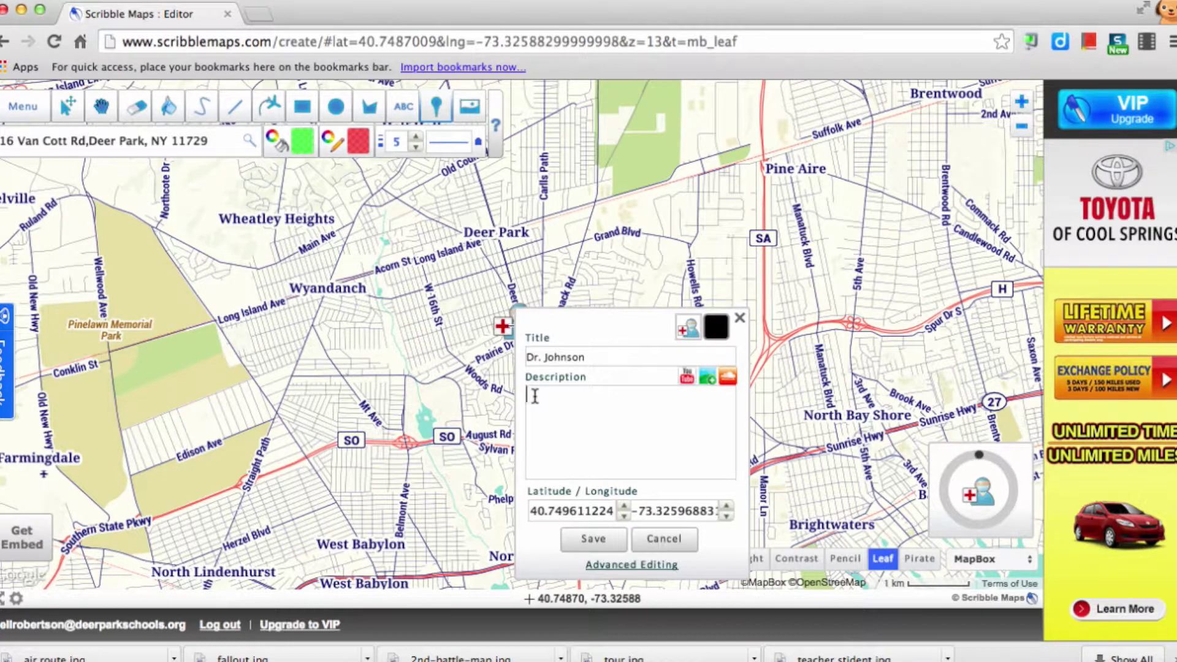
{"action": "type", "text": "Family doctor."}
{"action": "key", "text": "Return"}
{"action": "type", "text": "Has lat evening office hours"}
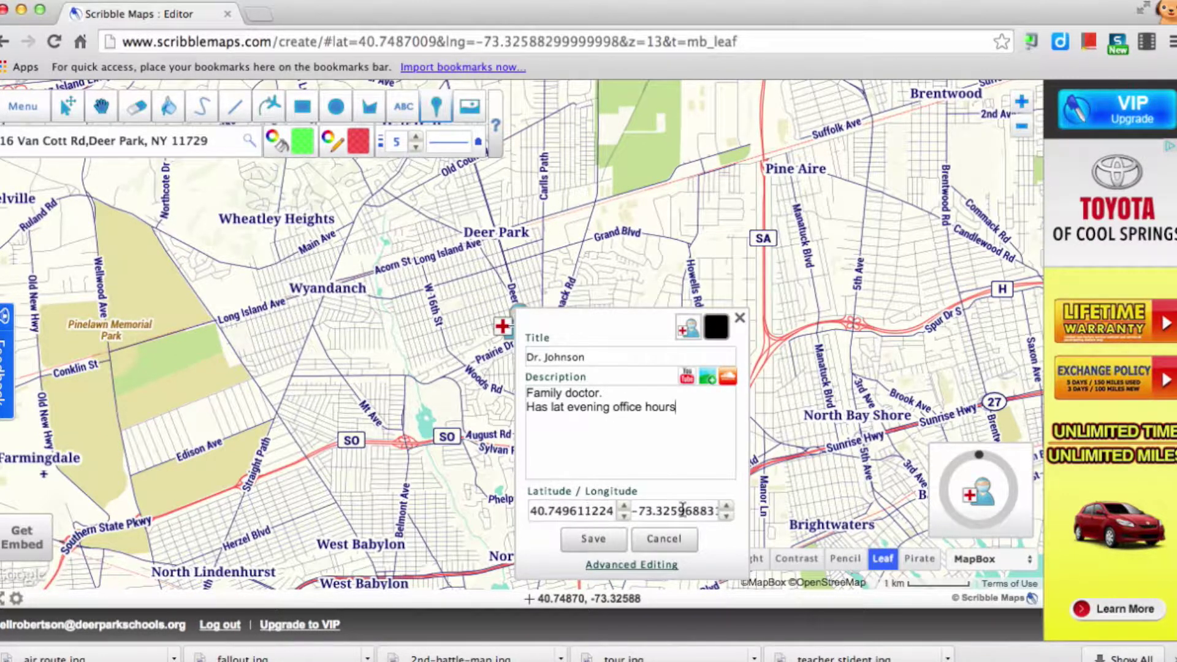
{"action": "left_click", "coordinate": [593, 538]}
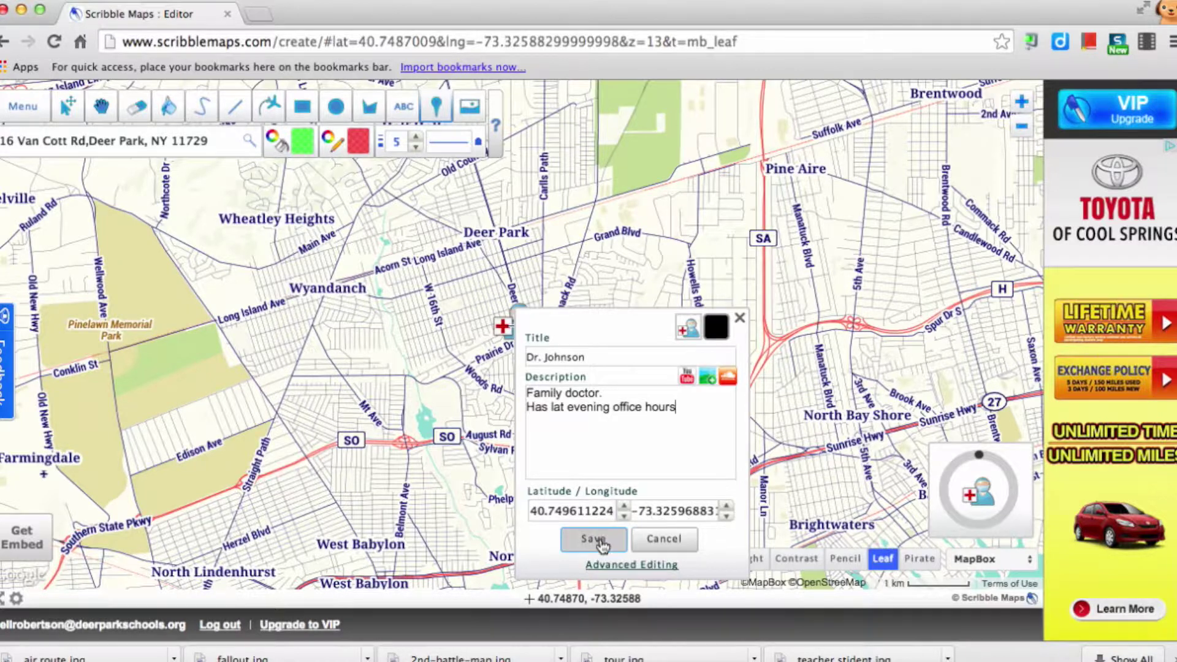
- With the Move tool, select the medical marker to show its title and description bubble
{"action": "left_click", "coordinate": [70, 108]}
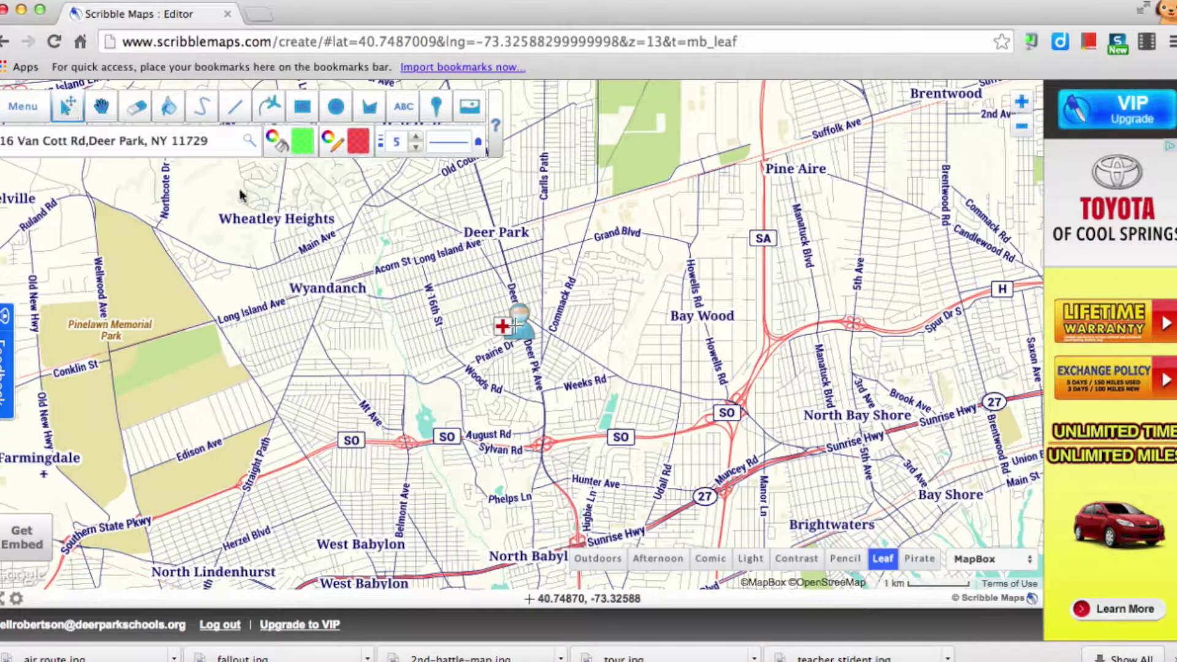
{"action": "left_click", "coordinate": [516, 317]}
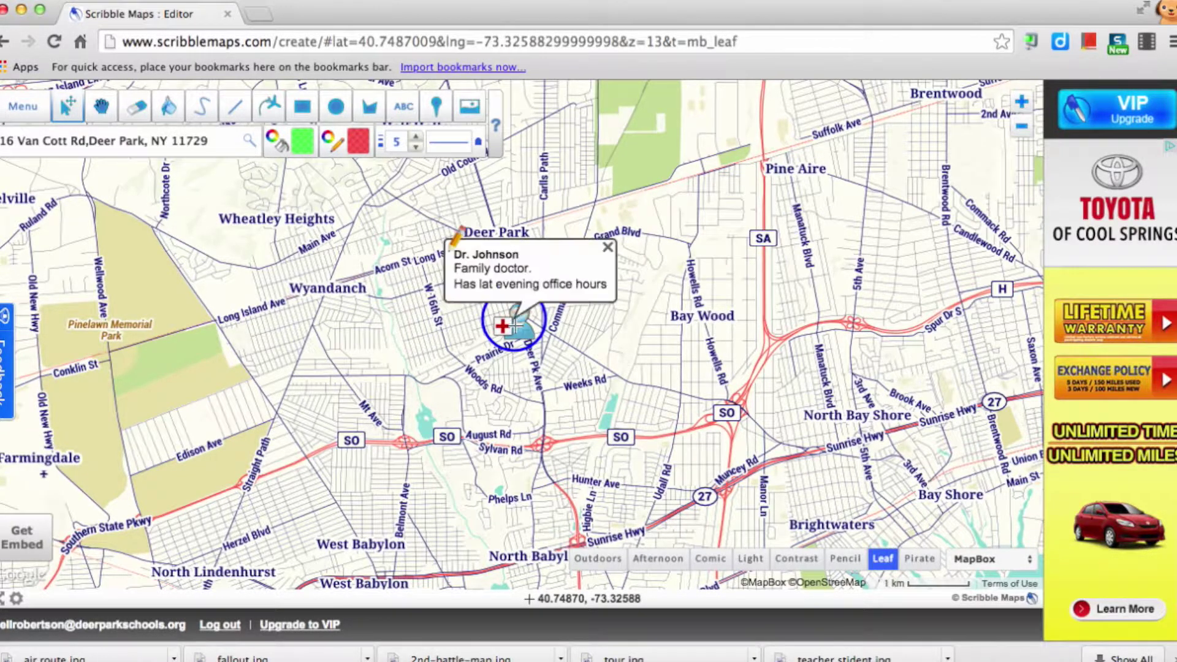
{"action": "left_click", "coordinate": [520, 320]}
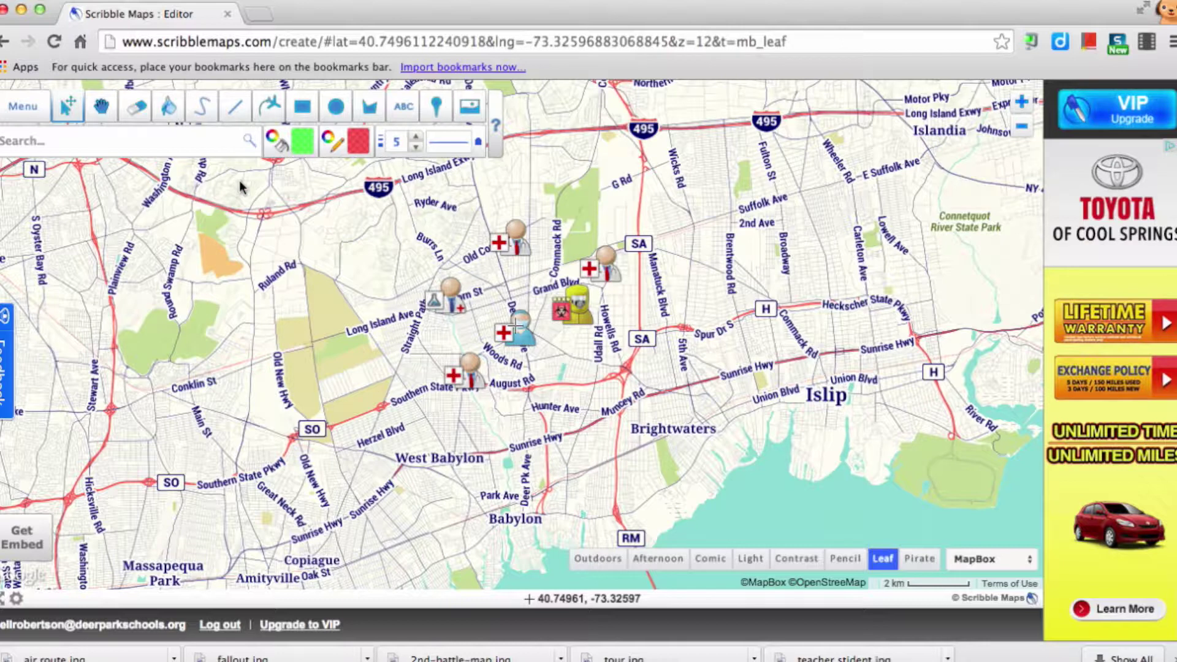
{"action": "left_click", "coordinate": [235, 107]}
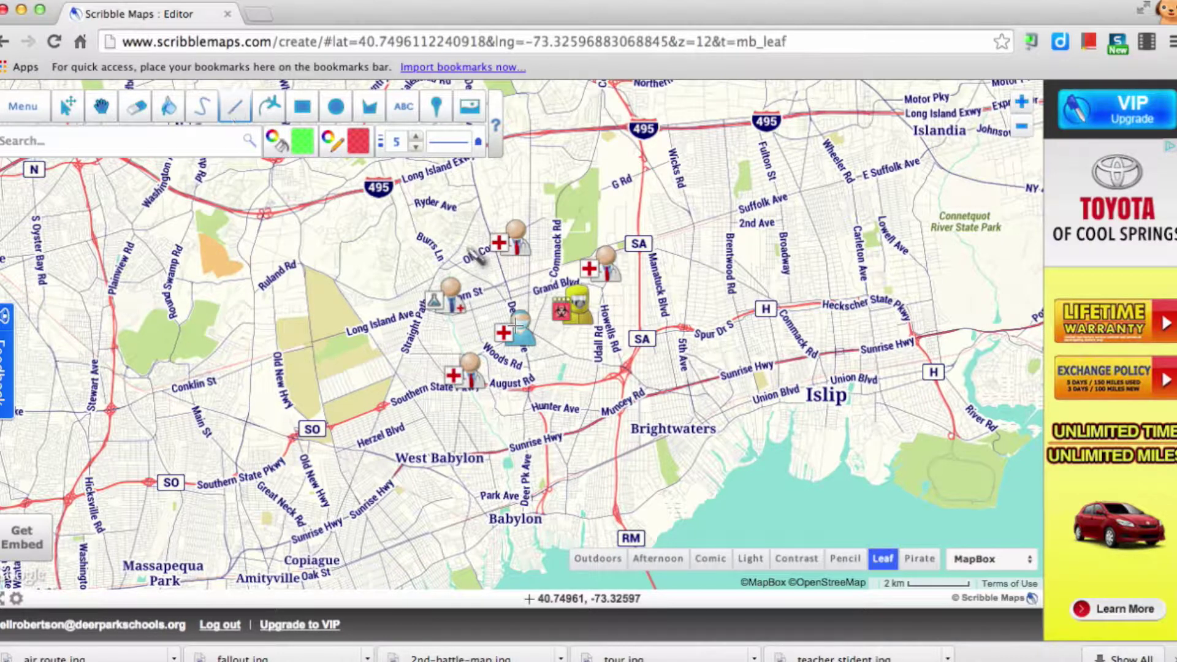
{"action": "left_click", "coordinate": [516, 245]}
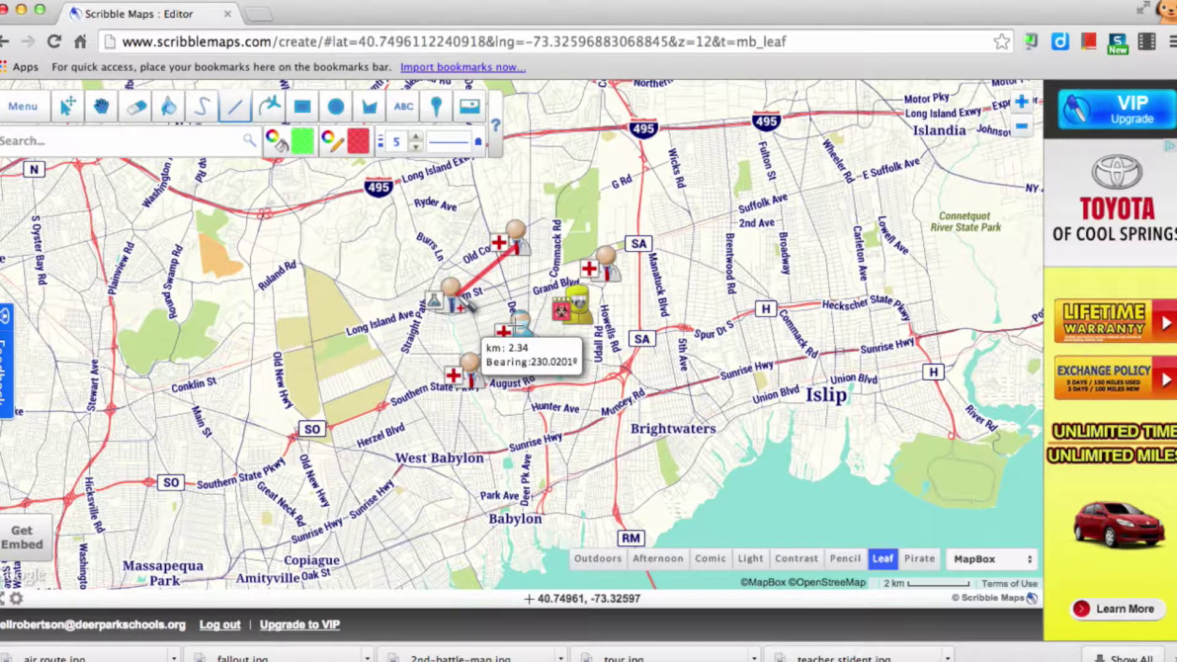
{"action": "double_click", "coordinate": [458, 294]}
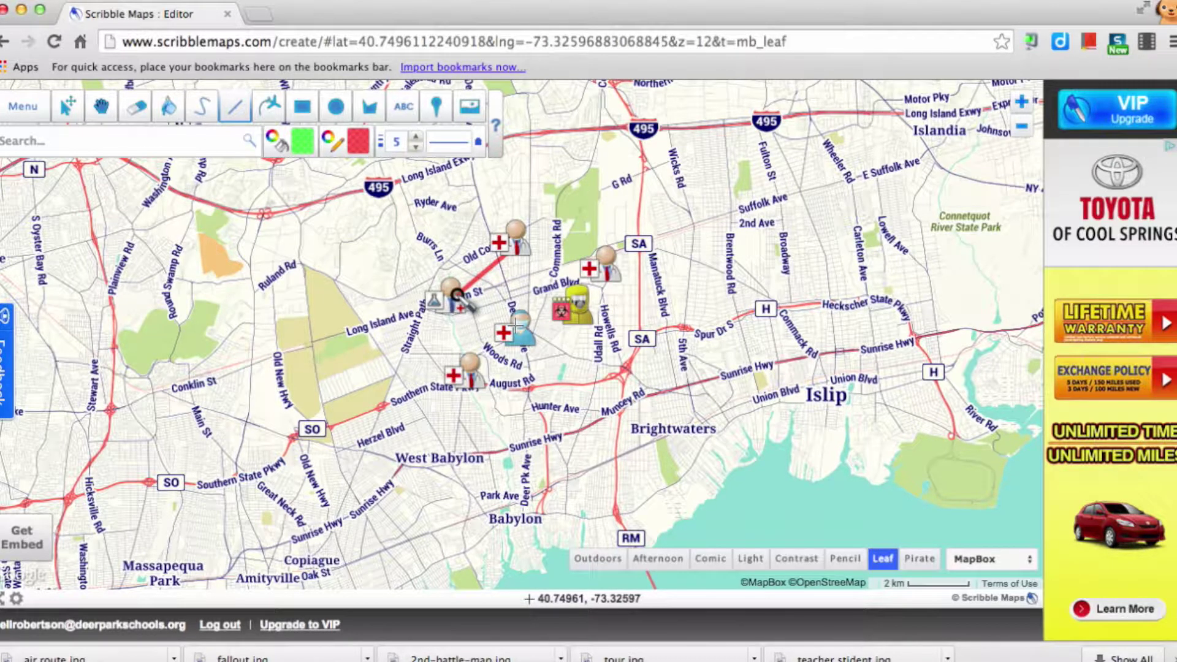
{"action": "left_click", "coordinate": [136, 107]}
{"action": "left_click", "coordinate": [494, 279]}
{"action": "left_click", "coordinate": [488, 354]}
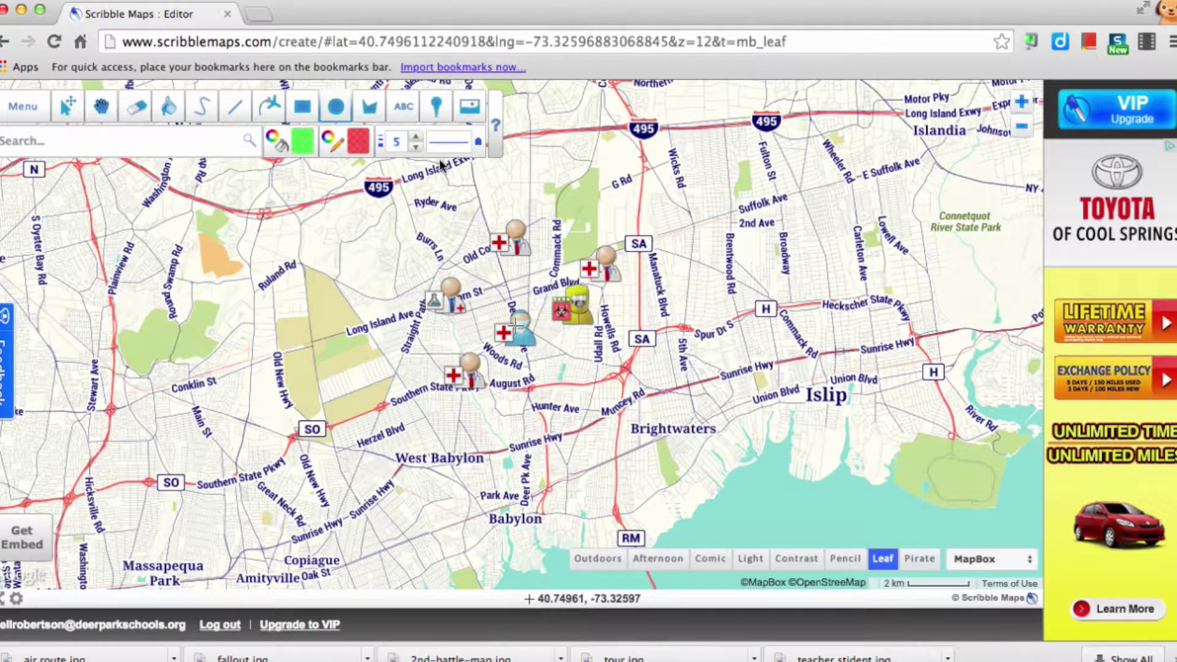
- Draw a green circle of 3.69 km radius from the markers' centre, enclosing all of them
{"action": "left_click", "coordinate": [336, 110]}
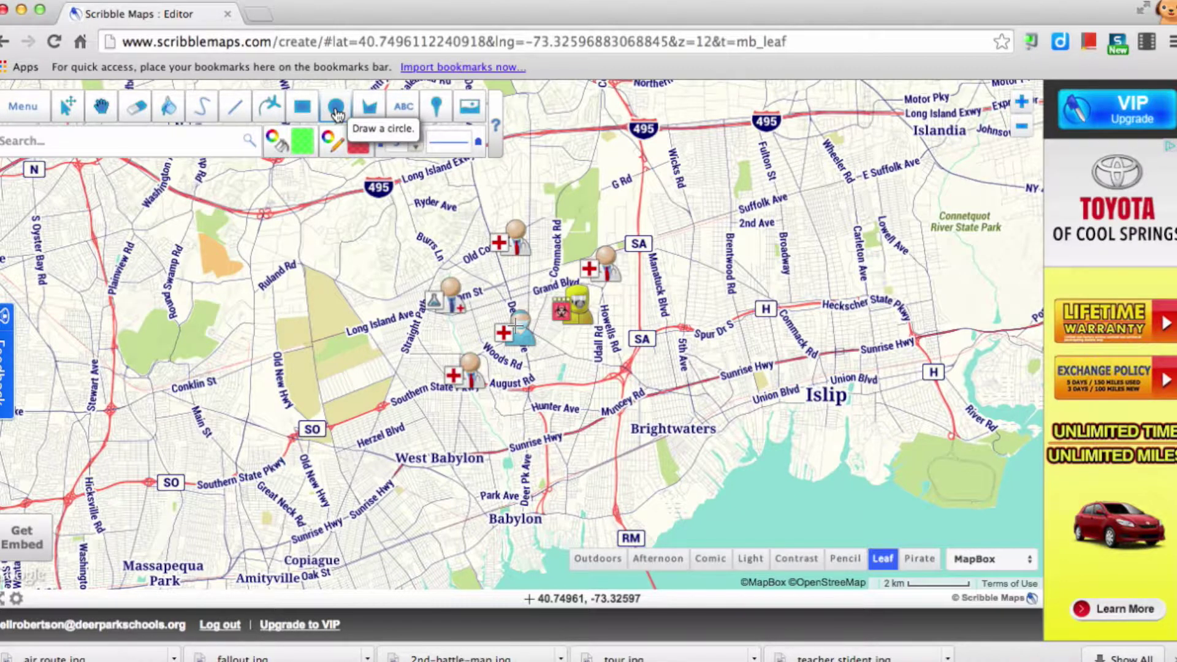
{"action": "left_click_drag", "start_coordinate": [514, 325], "coordinate": [636, 249]}
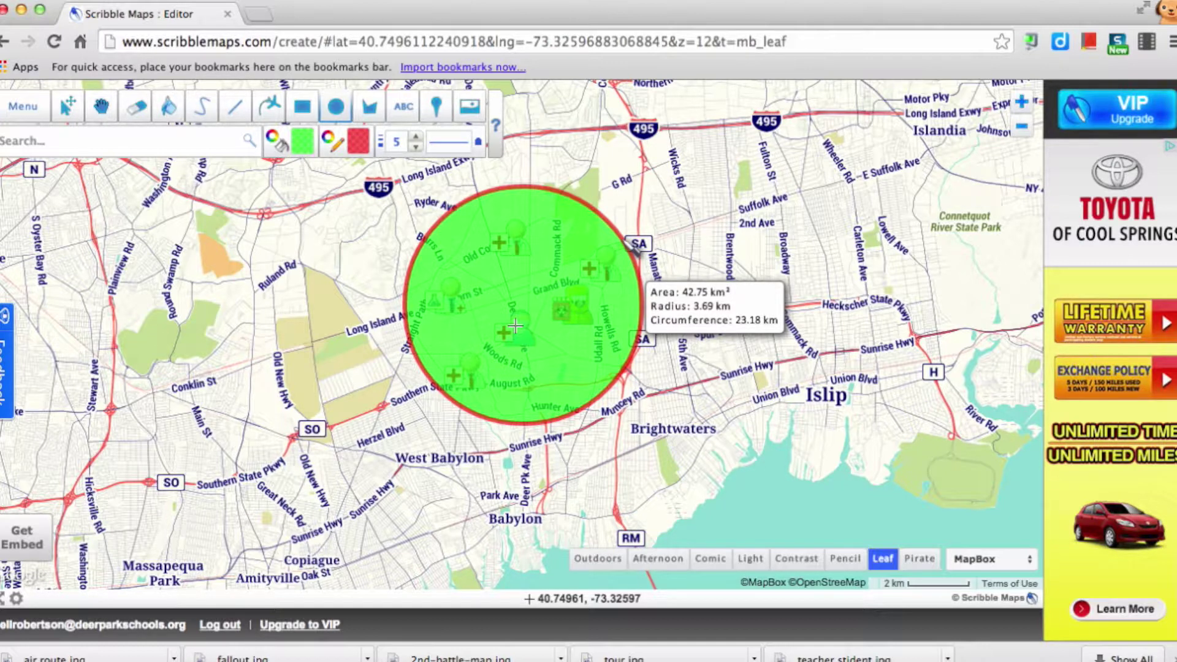
{"action": "left_click_drag", "start_coordinate": [627, 241], "coordinate": [627, 241]}
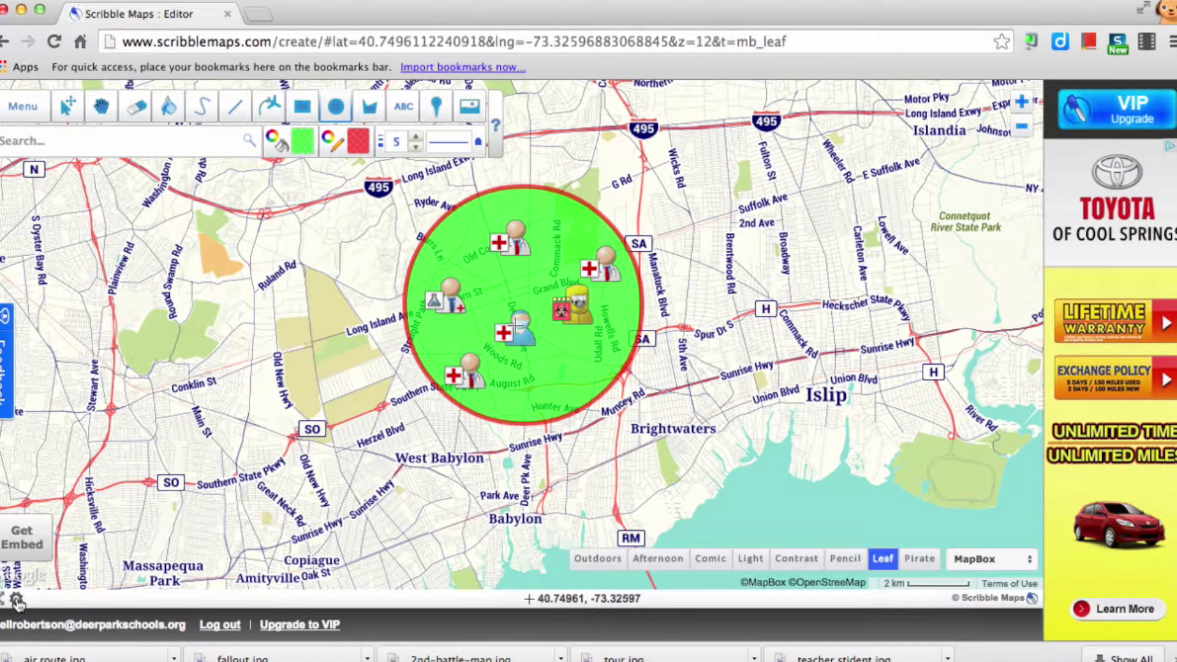
- Set Measurement to Imperial in the map settings and close the dialog
{"action": "left_click", "coordinate": [16, 601]}
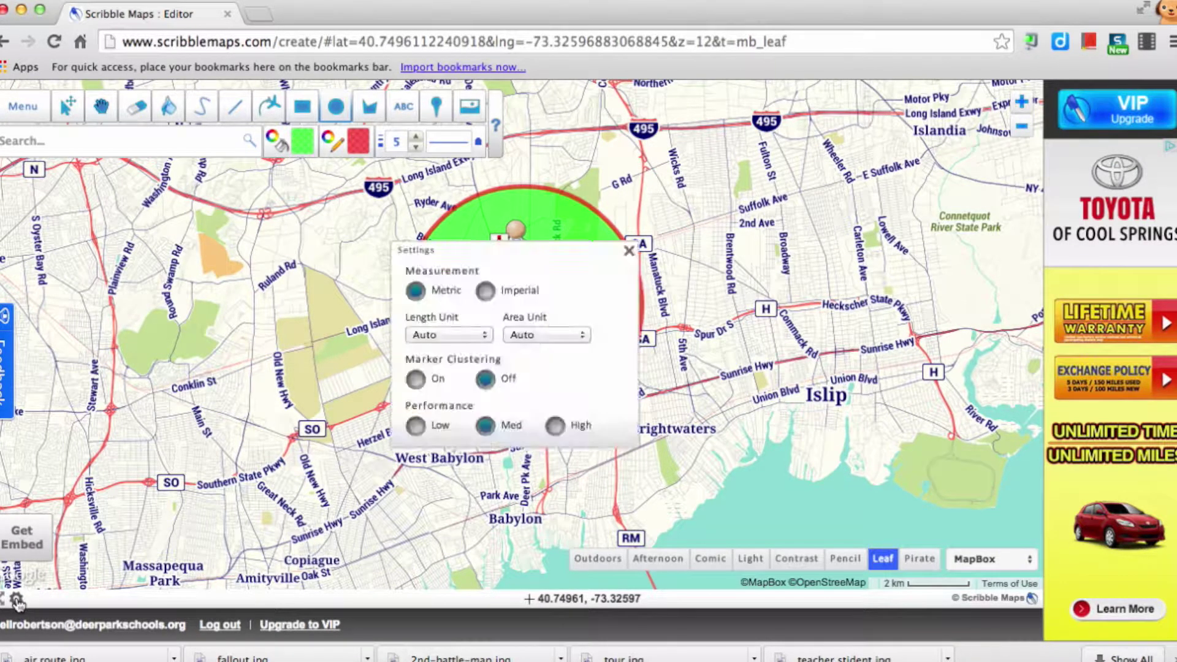
{"action": "left_click", "coordinate": [486, 292]}
{"action": "left_click", "coordinate": [628, 251]}
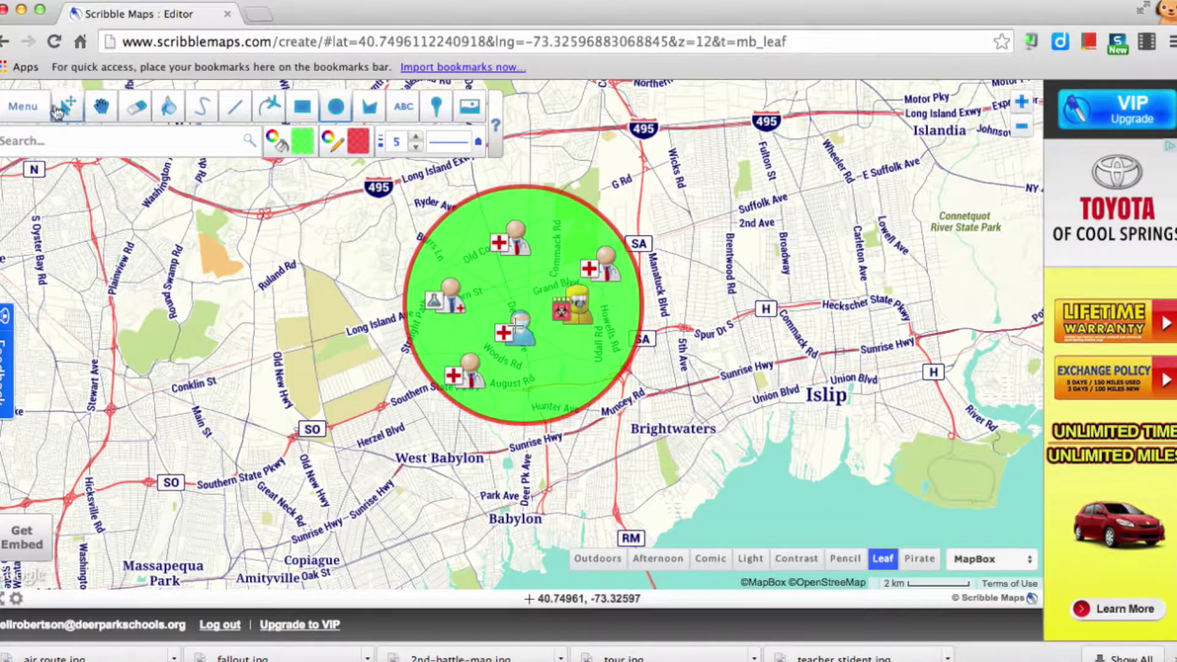
{"action": "left_click", "coordinate": [24, 108]}
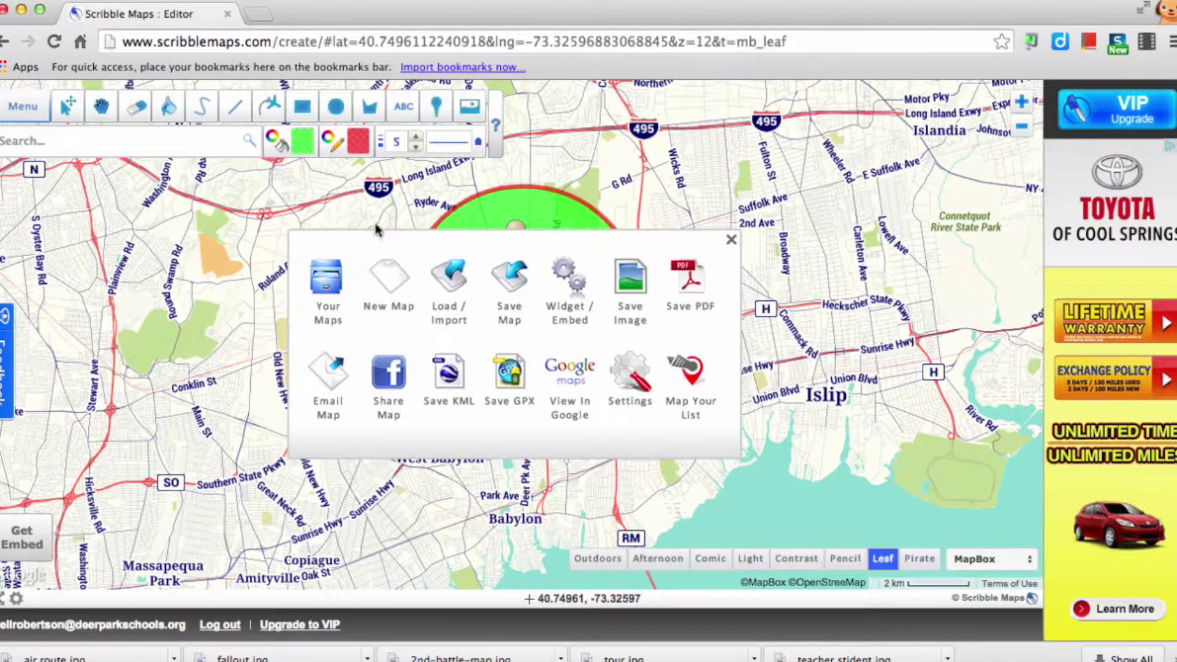
{"action": "left_click", "coordinate": [732, 242]}
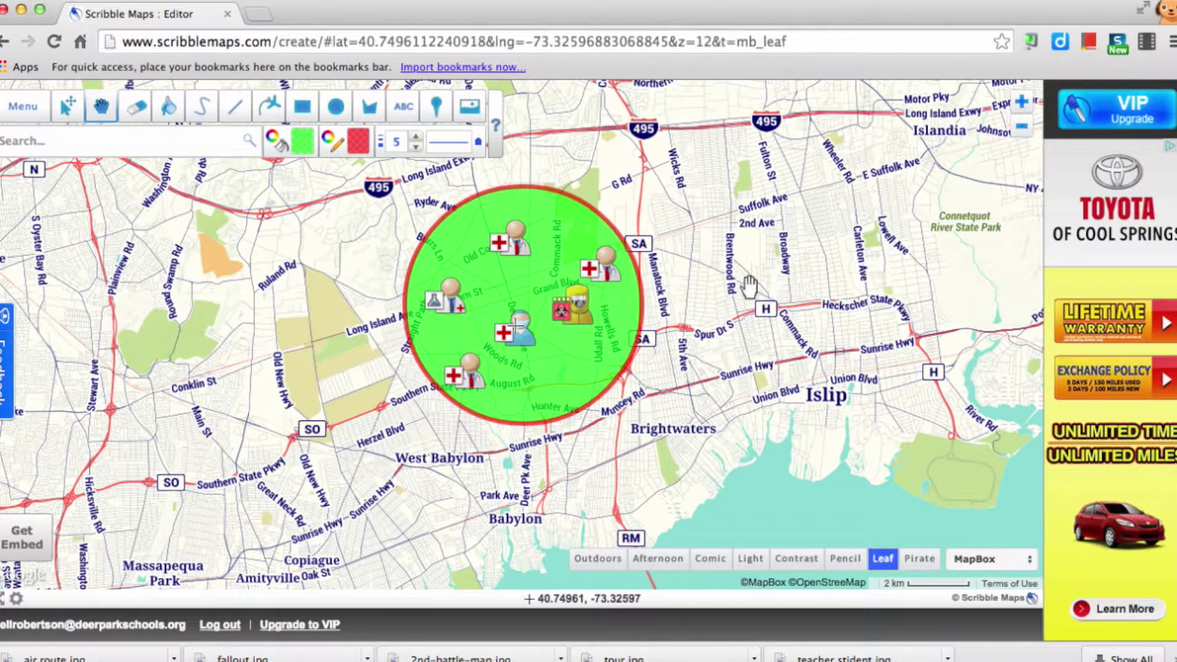